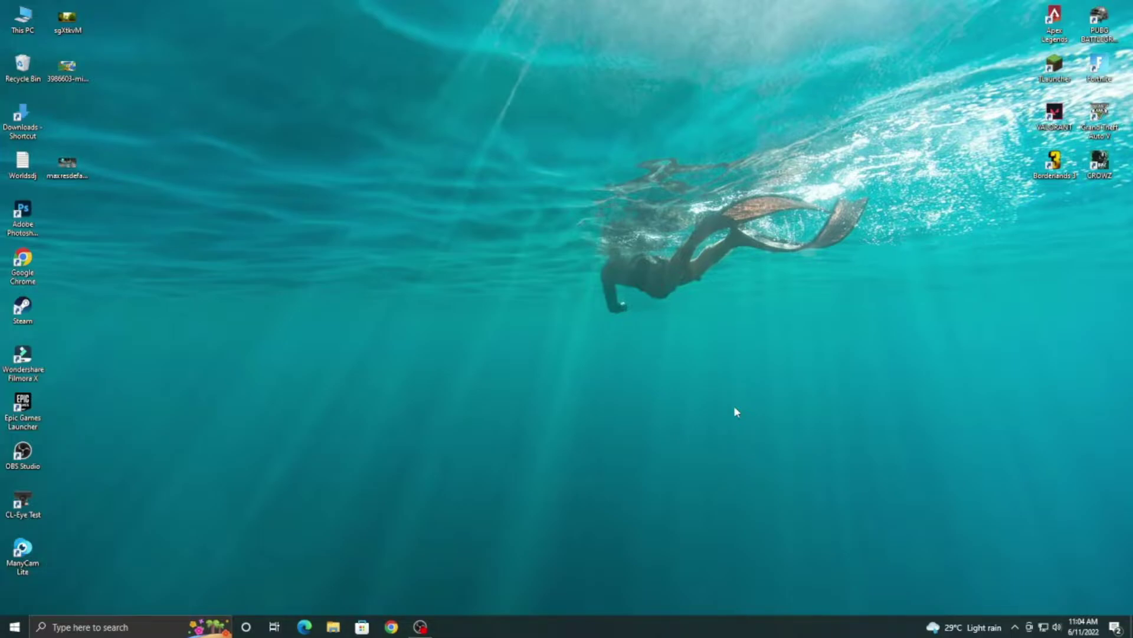
- Open MyLiveWallpapers.com in a maximized Chrome window and go to its guide on setting live wallpapers with MLWapp
click(392, 626)
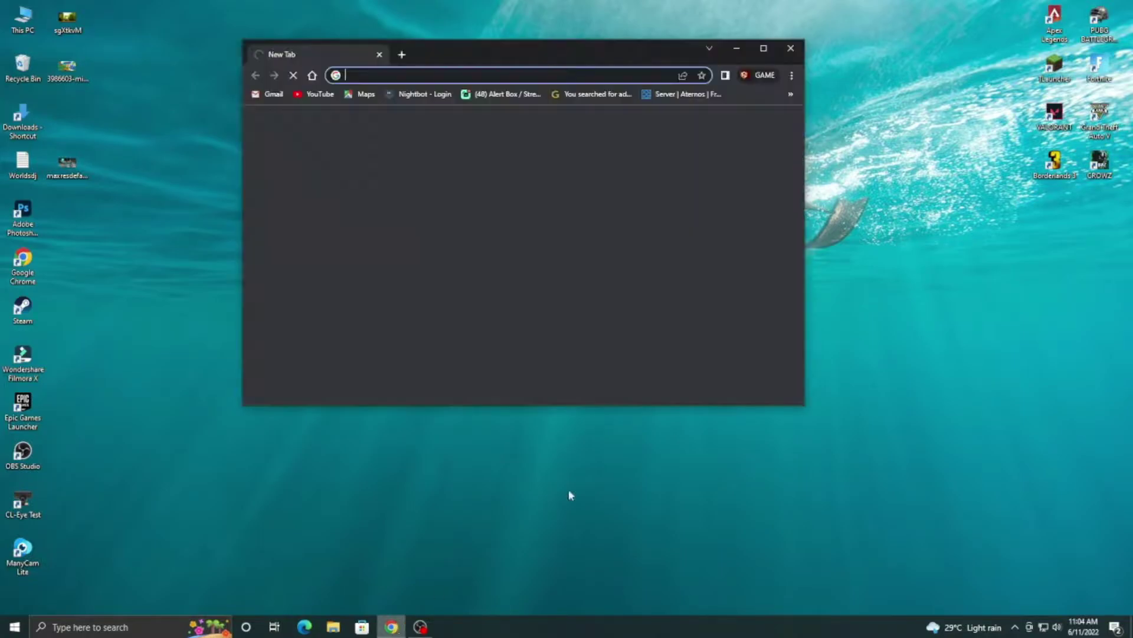
click(763, 49)
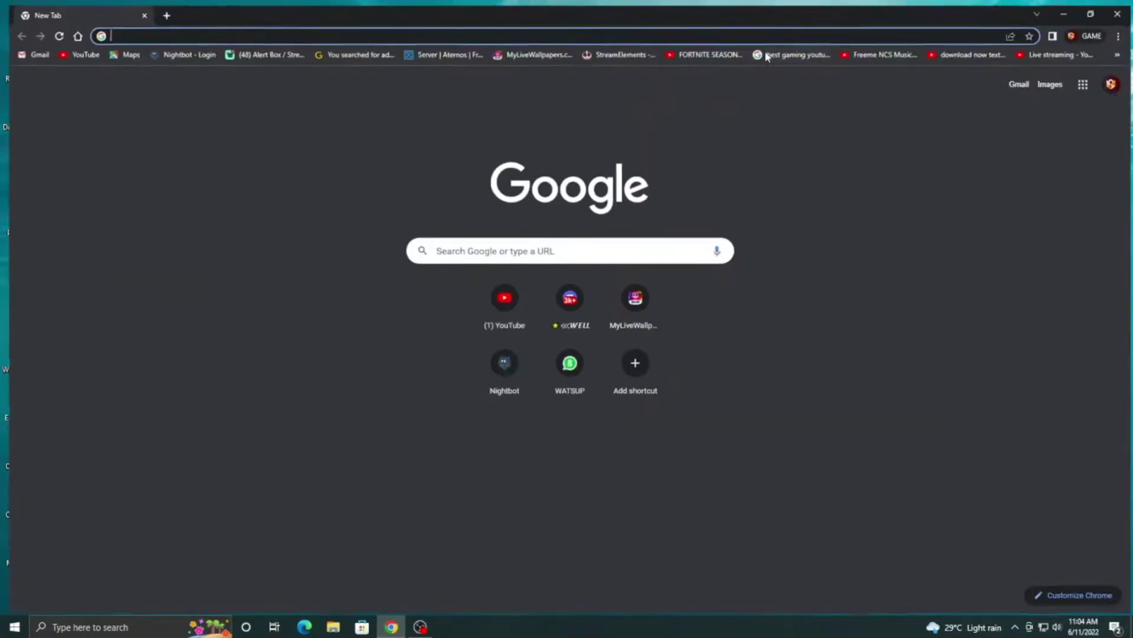
click(513, 52)
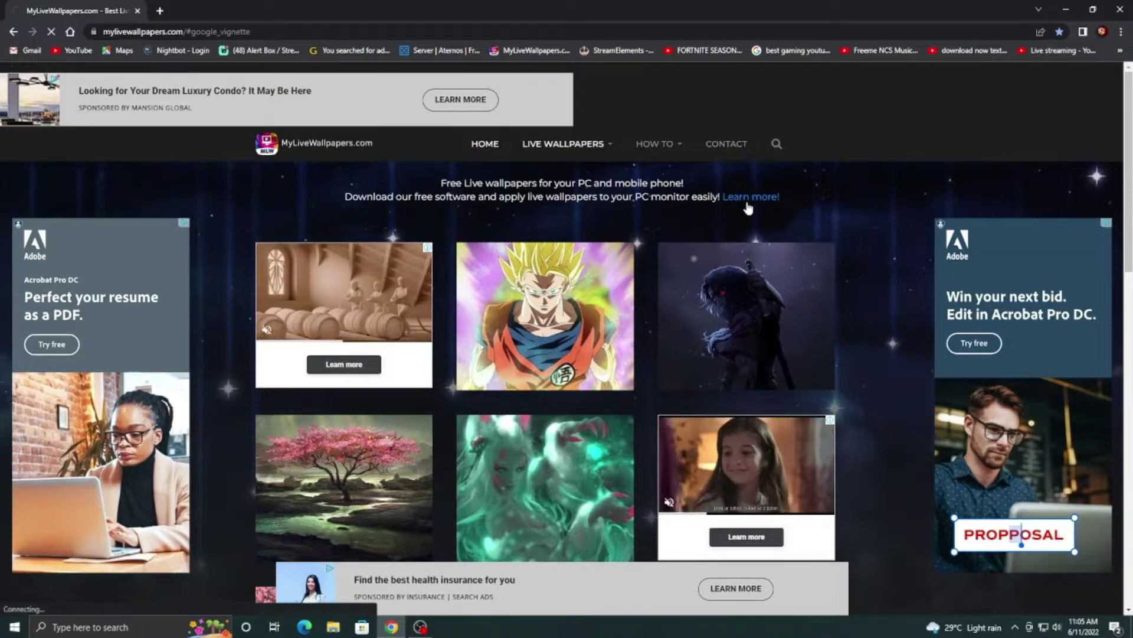
click(748, 197)
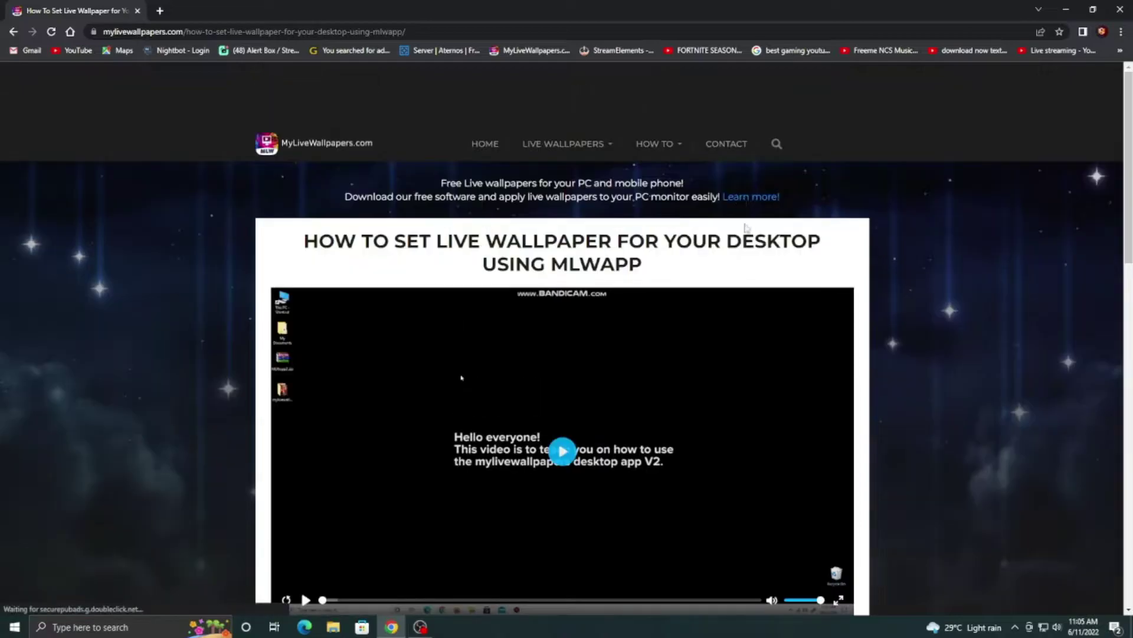
- Play the guide's tutorial video, skip ahead slightly, and download MLWapp V2.5 as a zip file
scroll(567, 337, down, 2)
click(565, 335)
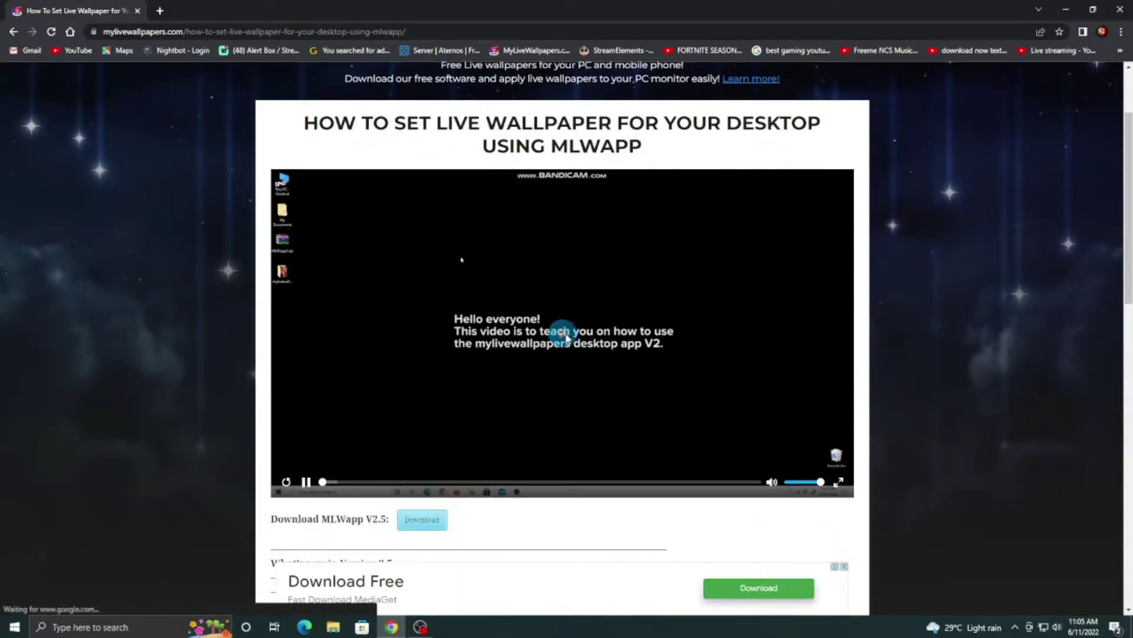
mouse_move(324, 482)
mouse_down()
mouse_move(406, 482)
mouse_move(344, 482)
mouse_up()
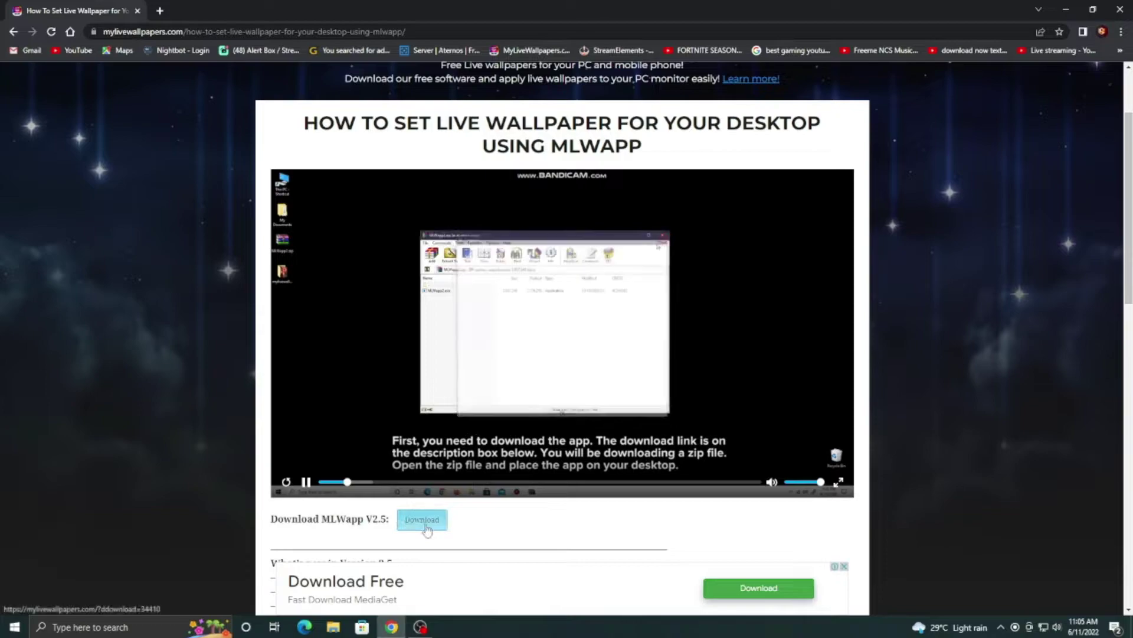
click(425, 529)
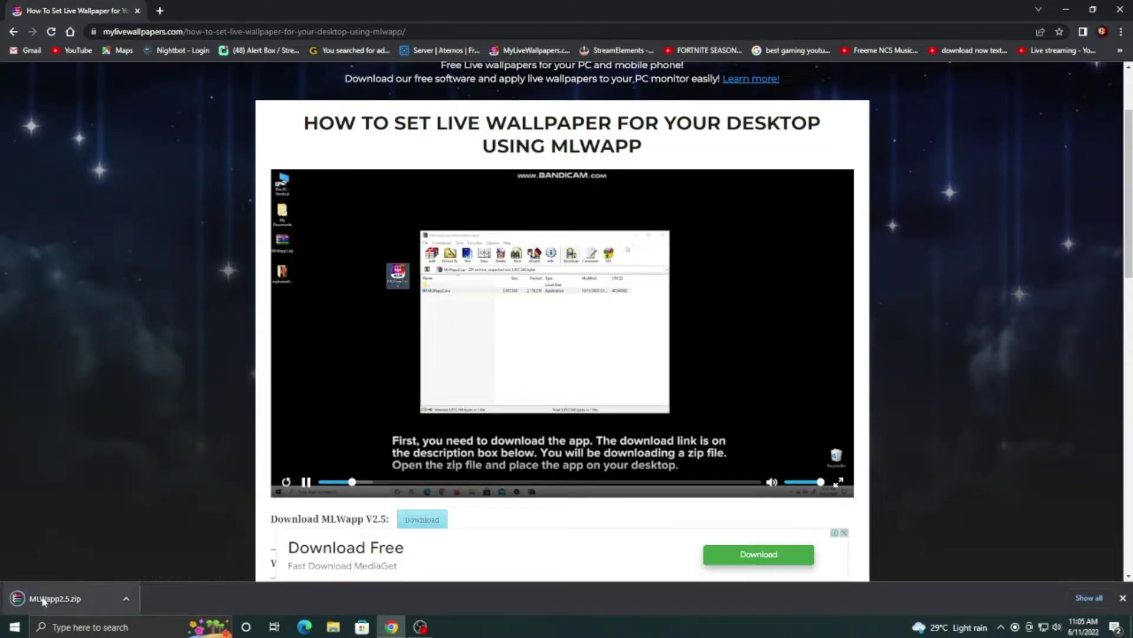
click(46, 599)
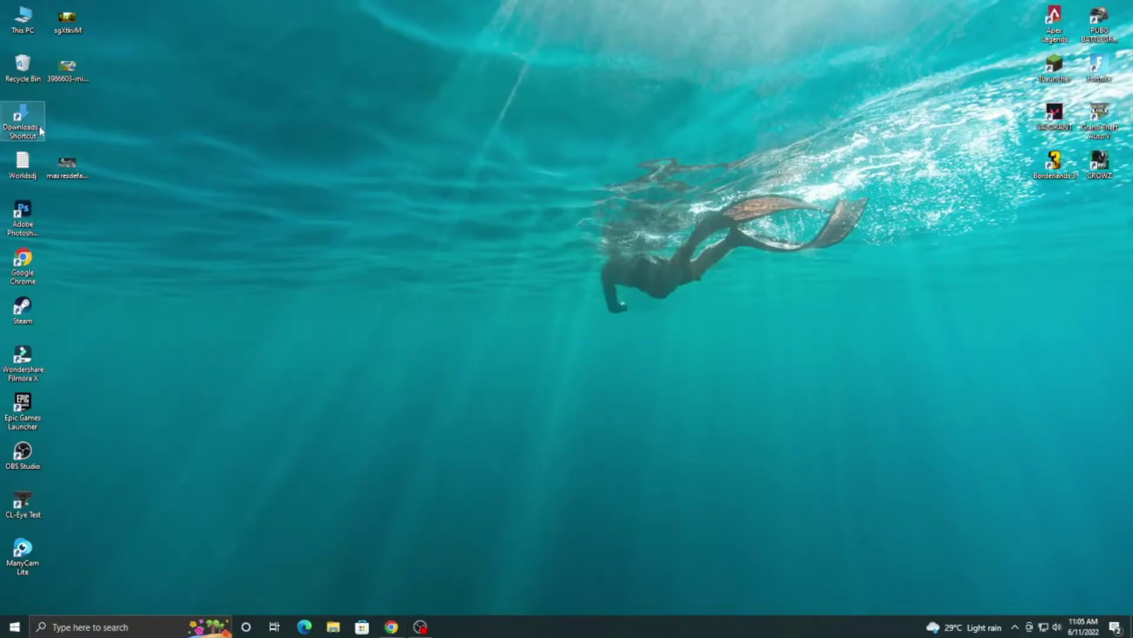
- Extract the MLWapp2.5 archive in the Downloads folder into its own MLWapp2.5 folder
double_click(41, 131)
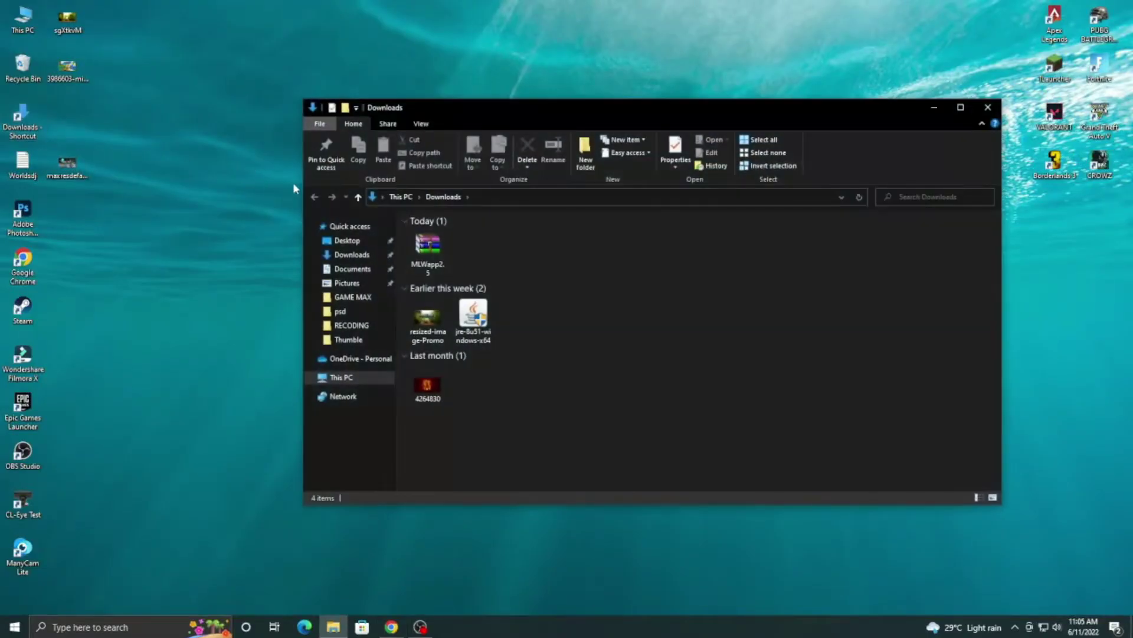
click(424, 246)
right_click(424, 246)
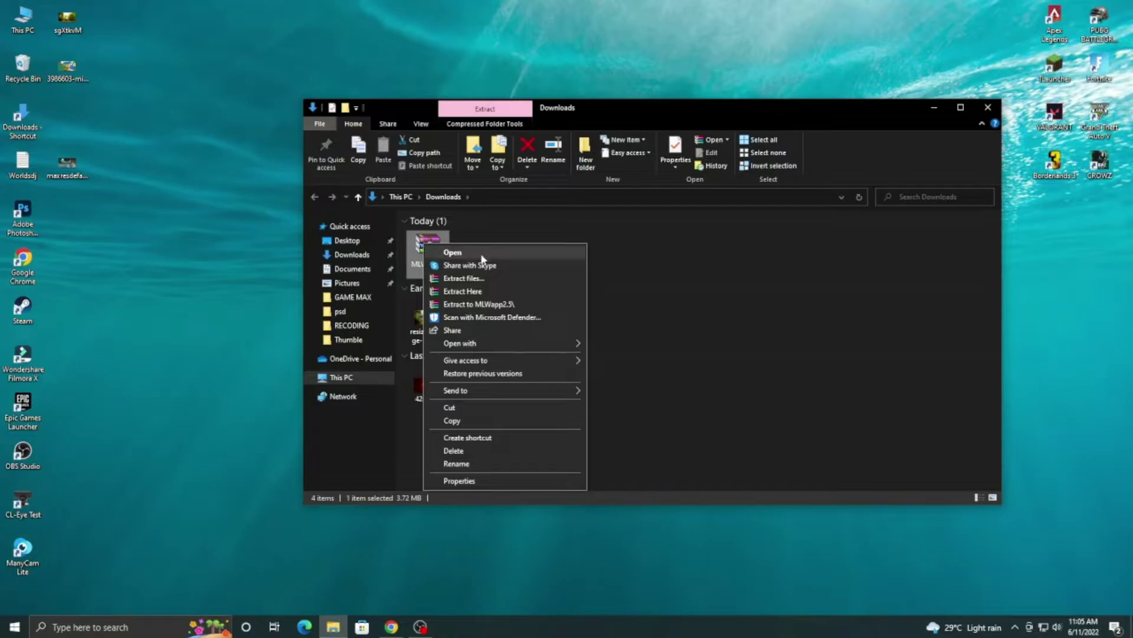
click(501, 281)
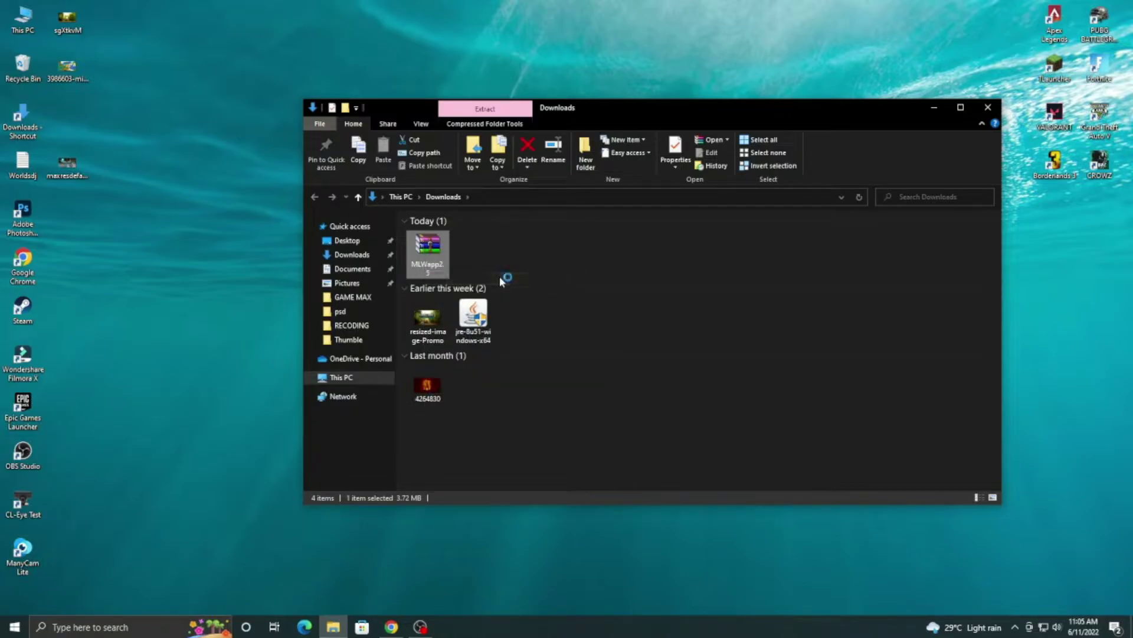
click(601, 434)
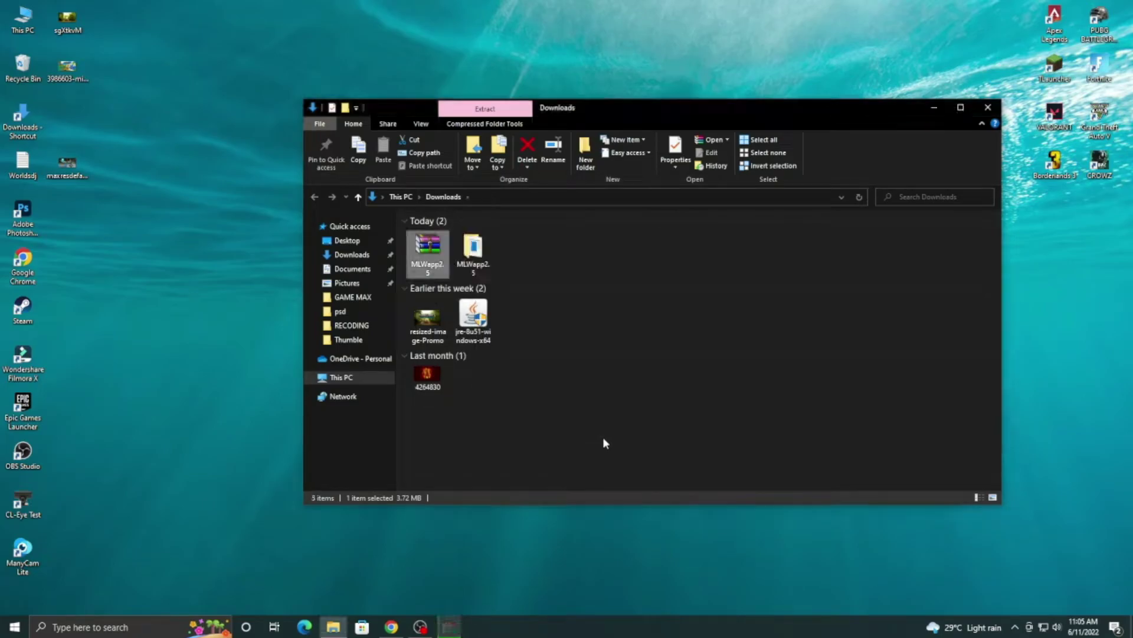
- Start the MLWapp2.5 installer from the extracted folder
double_click(489, 260)
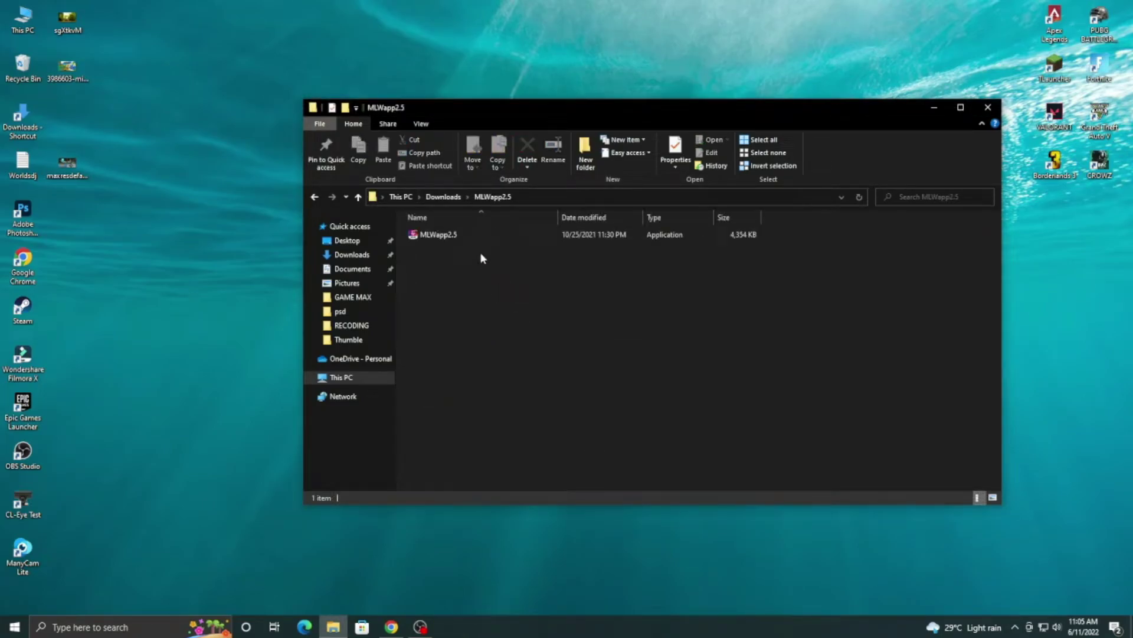
click(454, 239)
double_click(455, 236)
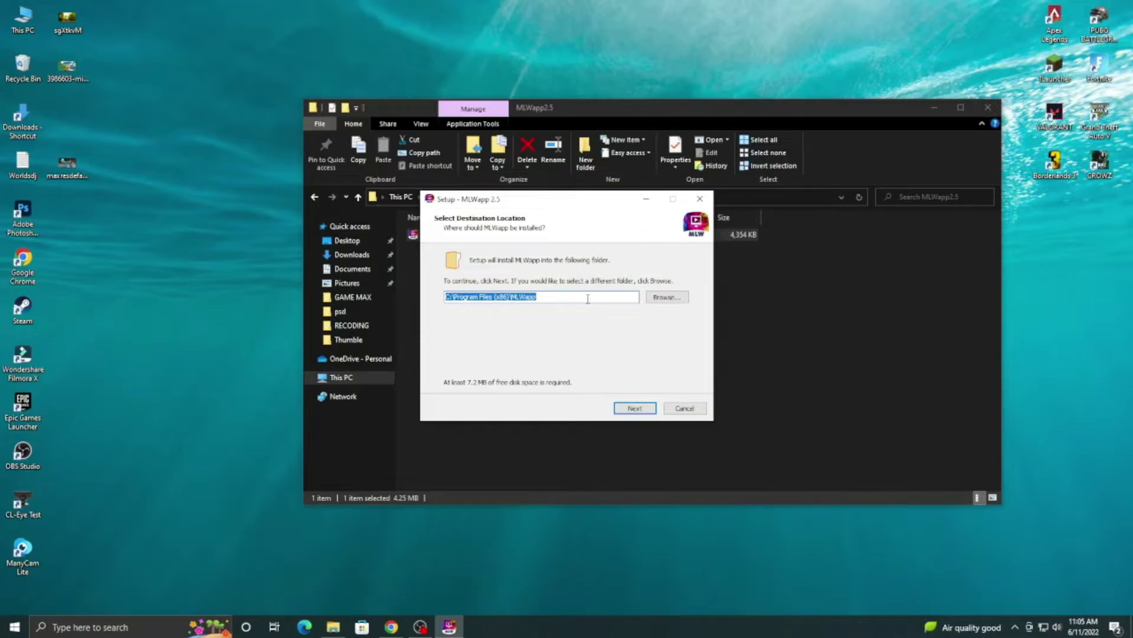
- Install MLWapp to D:\MLWapp with a desktop icon and launch it when setup finishes
click(667, 297)
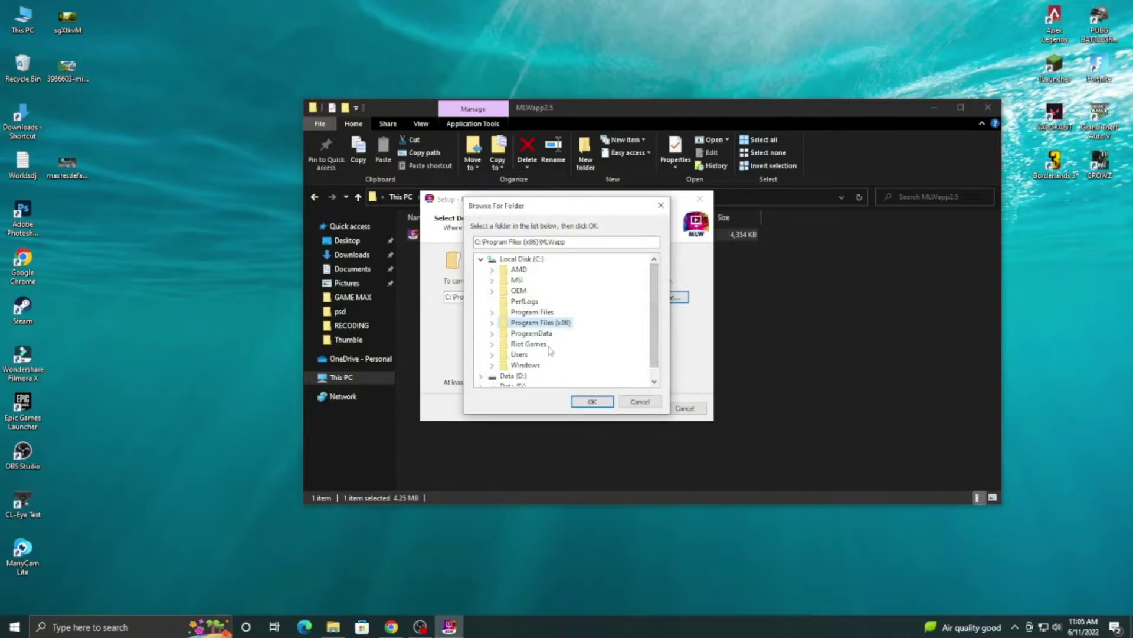
click(513, 376)
click(612, 405)
click(633, 410)
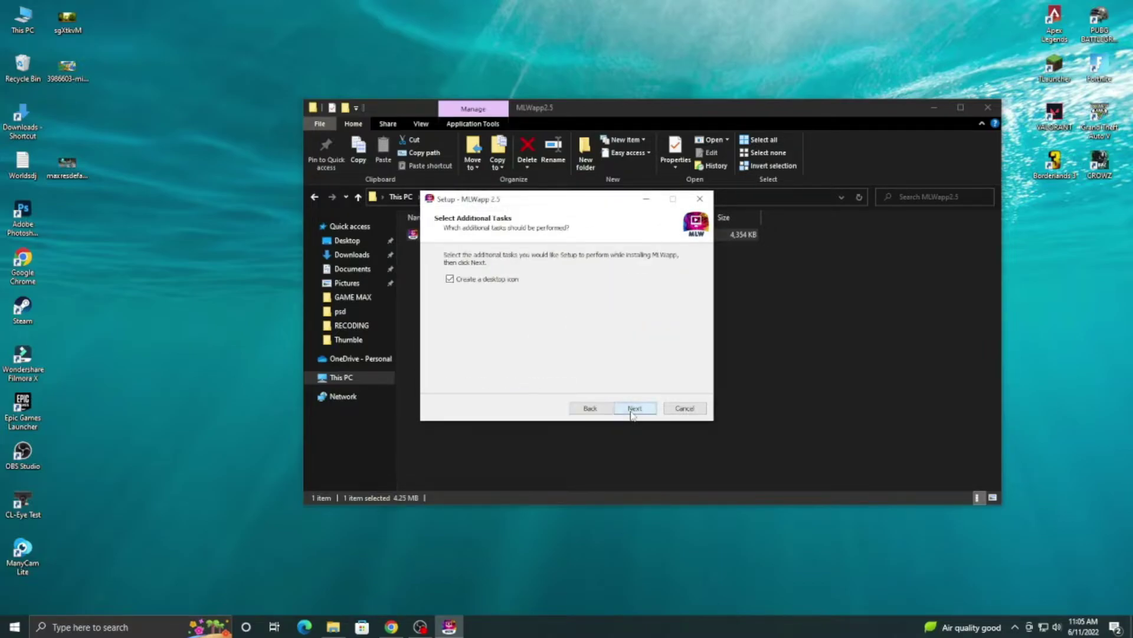
click(632, 410)
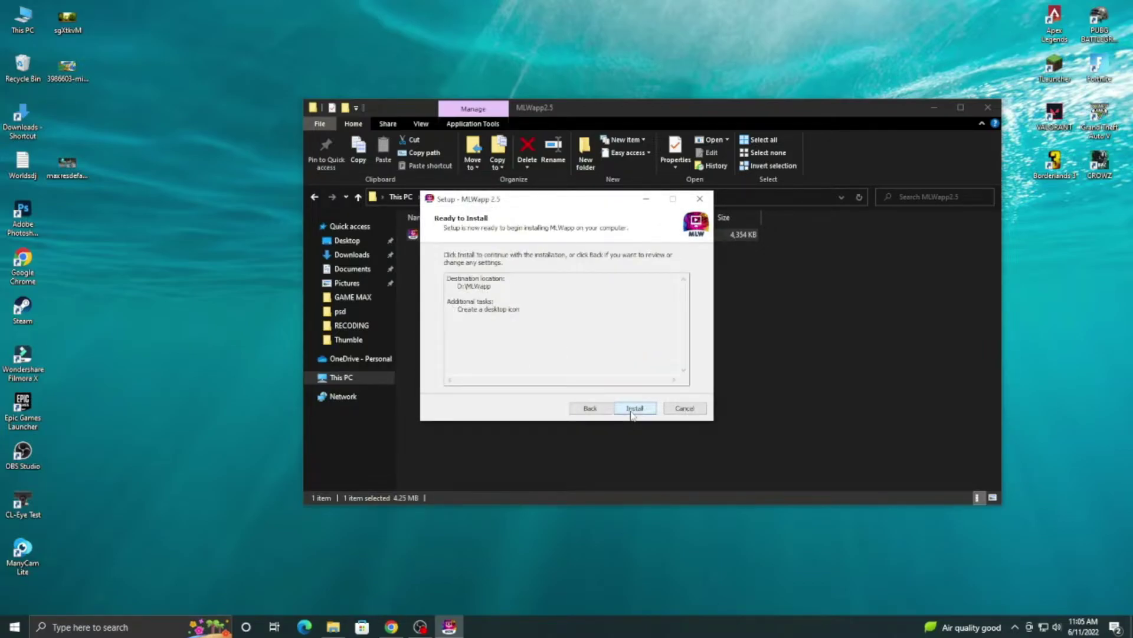
click(633, 409)
click(633, 409)
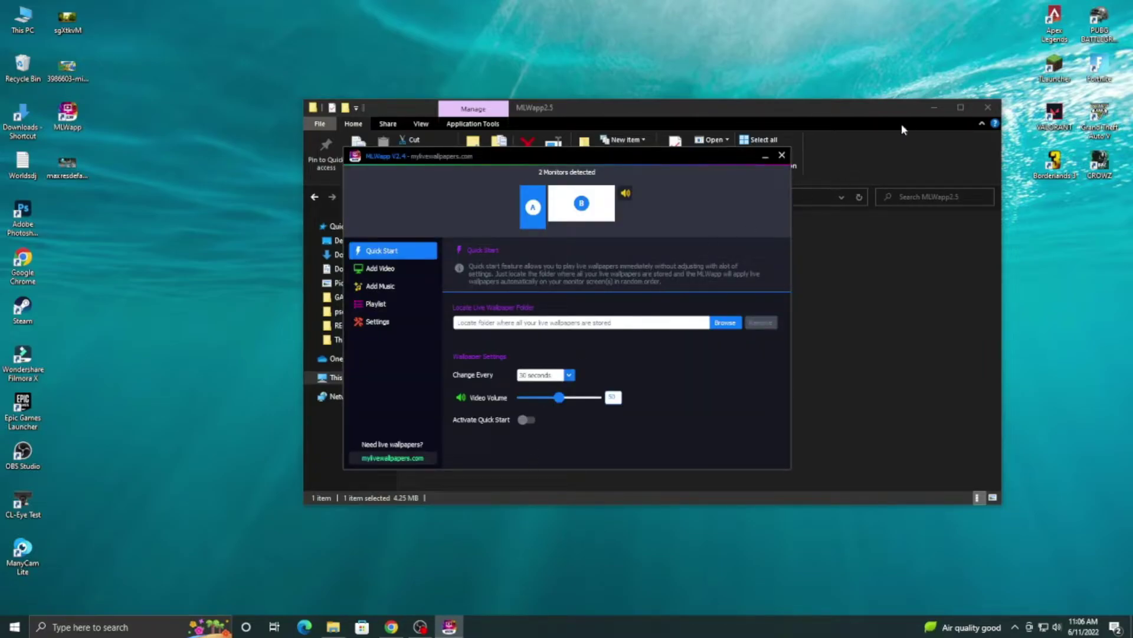
- Set the mylivewallpapers.com-Waterfall-Skogafoss video as the live wallpaper for Monitor B and close the MLWapp window
click(935, 110)
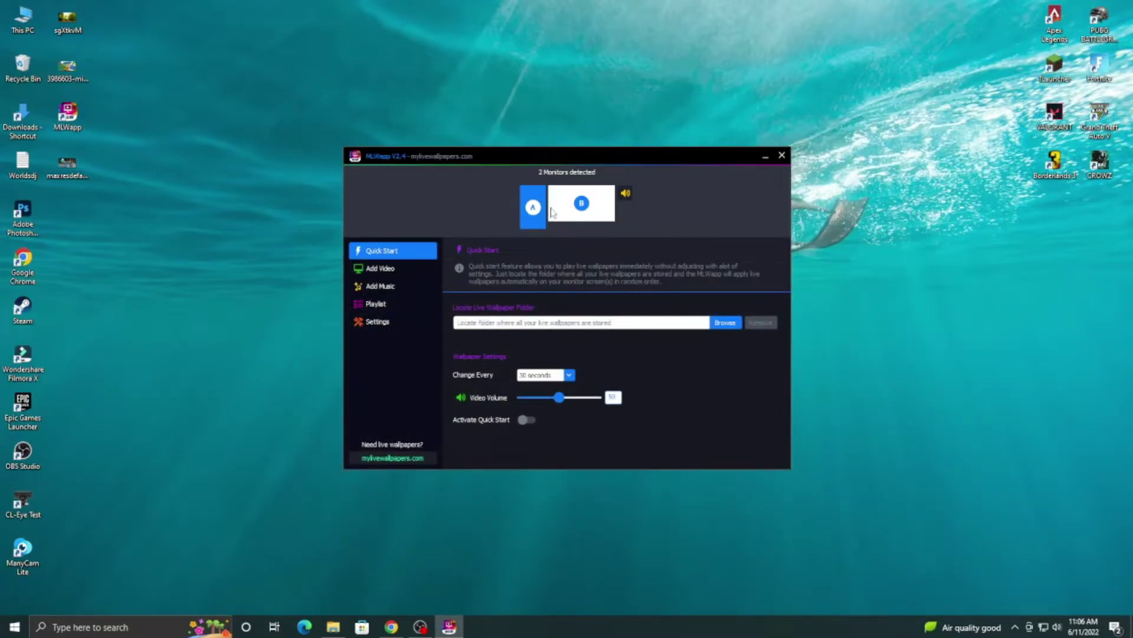
click(587, 210)
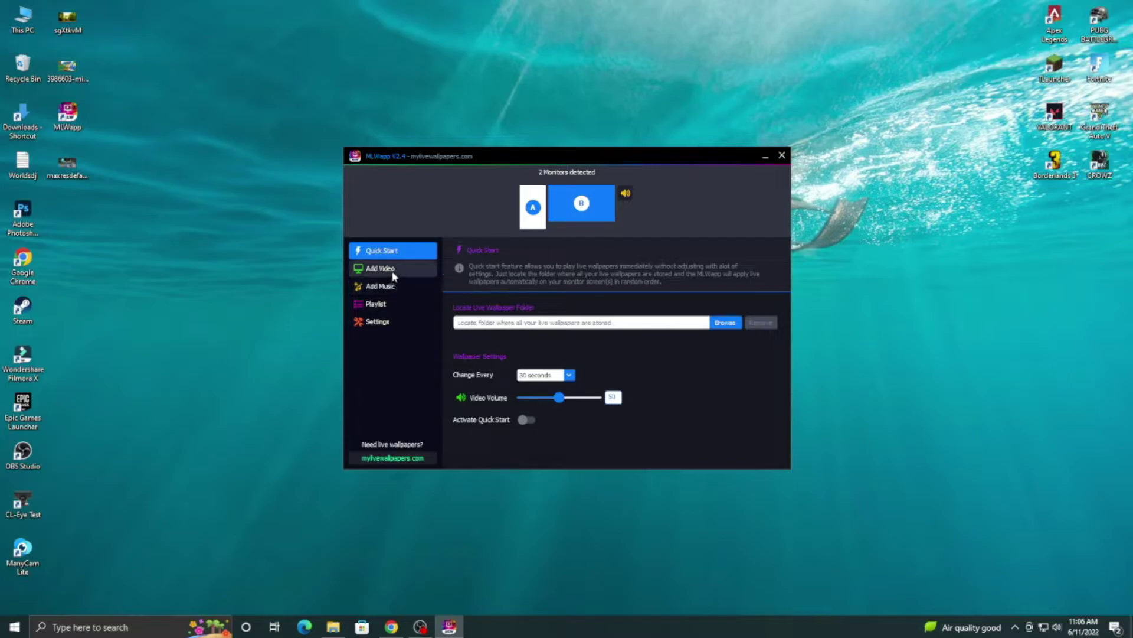
click(600, 208)
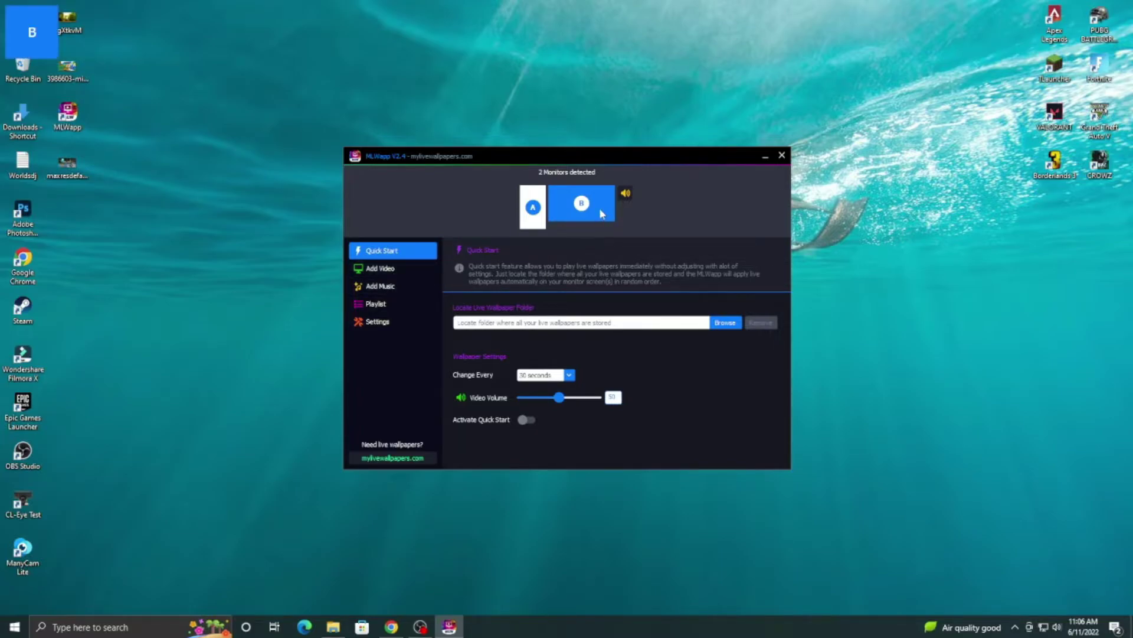
click(387, 272)
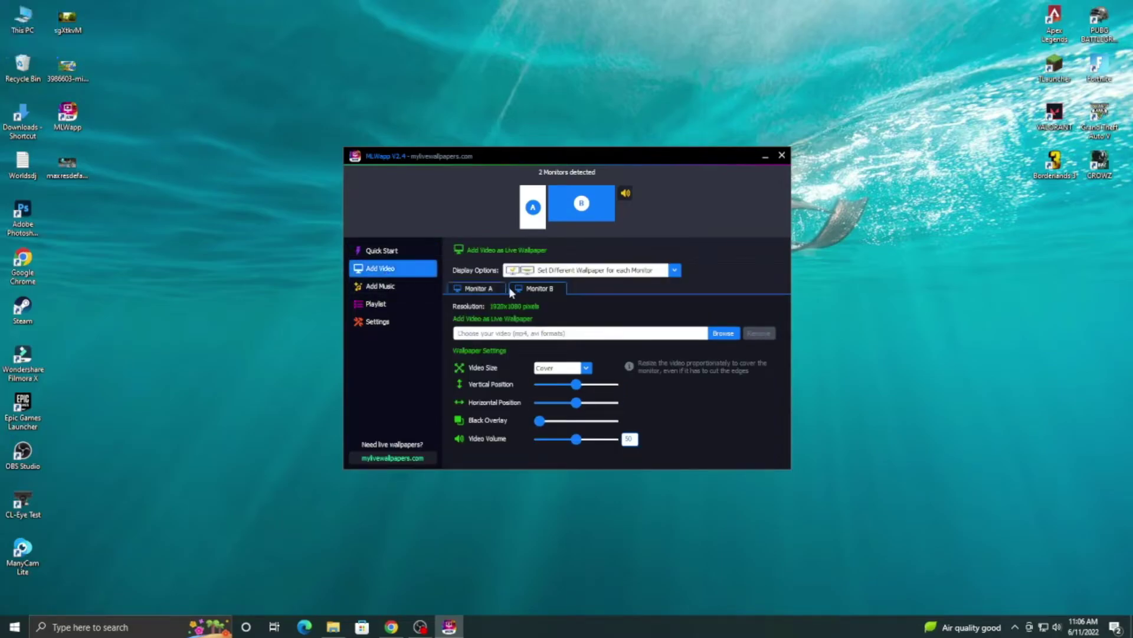
click(725, 334)
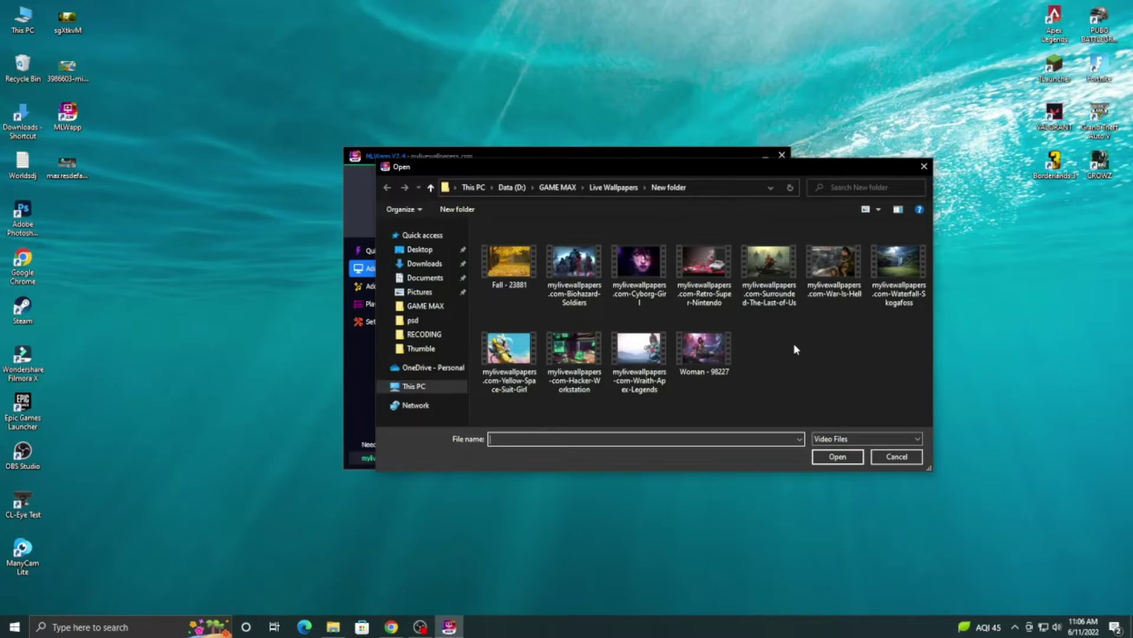
click(893, 272)
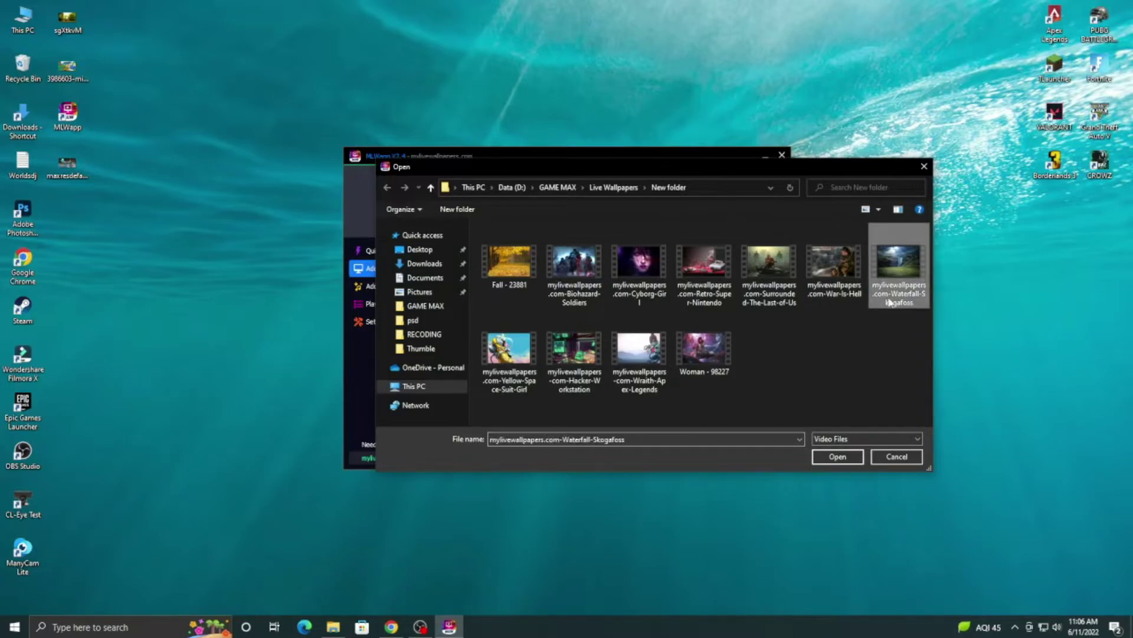
click(839, 457)
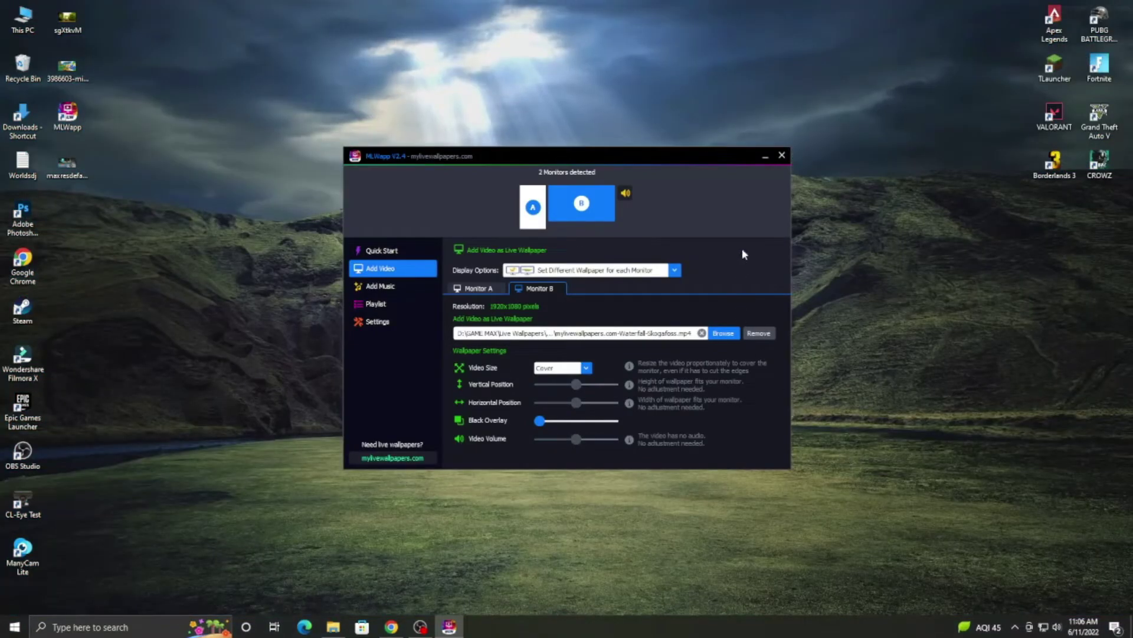
click(782, 156)
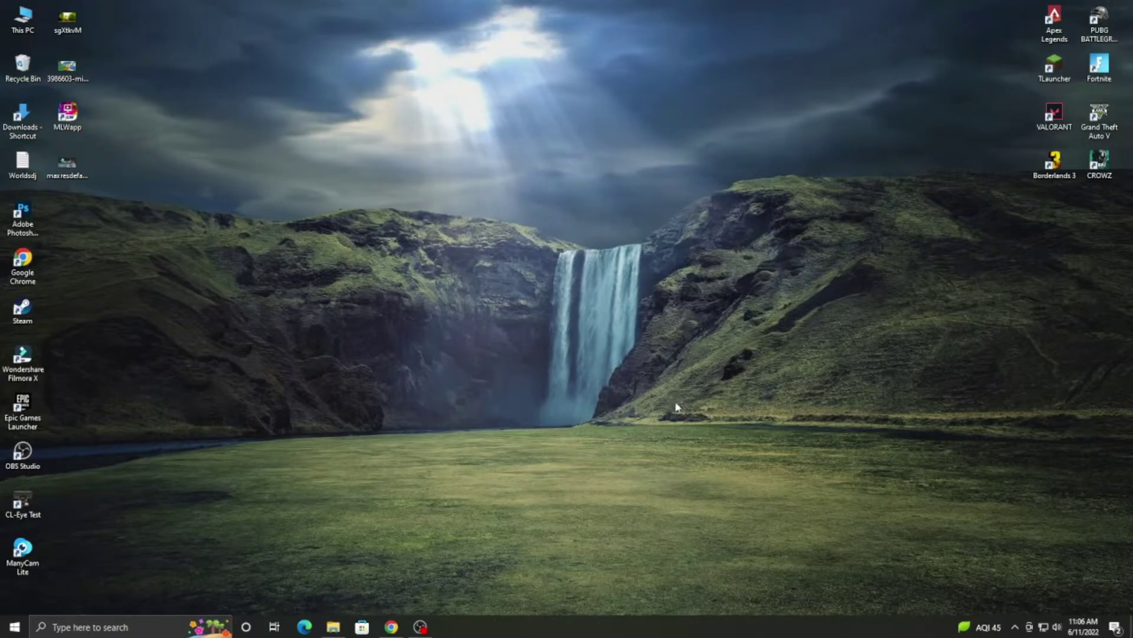
- Quit MLWapp running in the background to stop the live wallpaper
click(1023, 627)
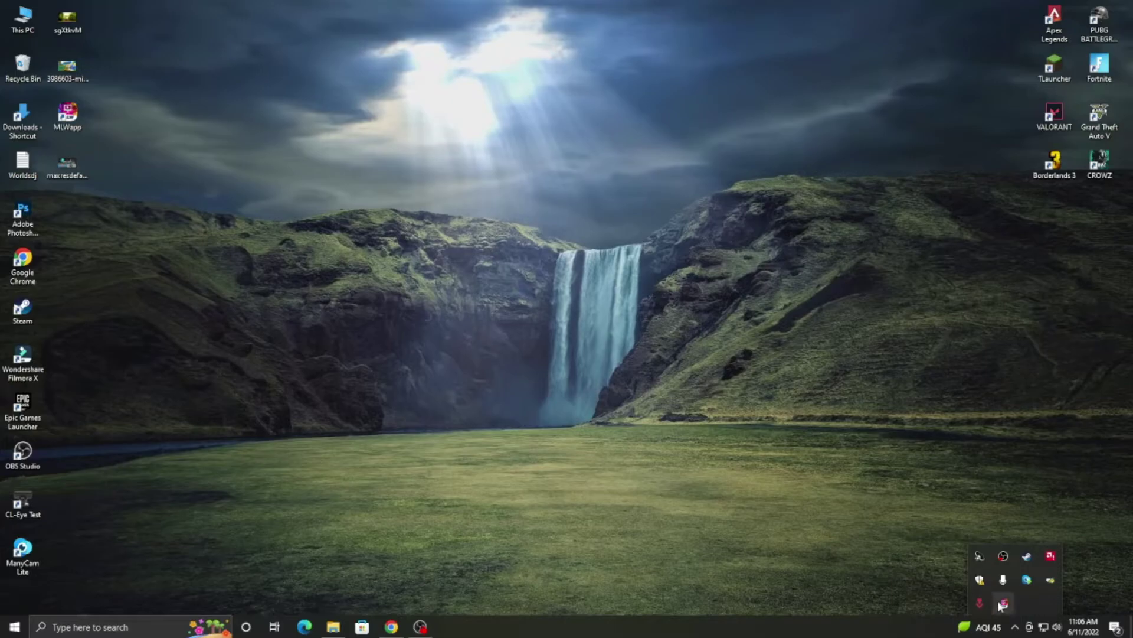
right_click(1003, 604)
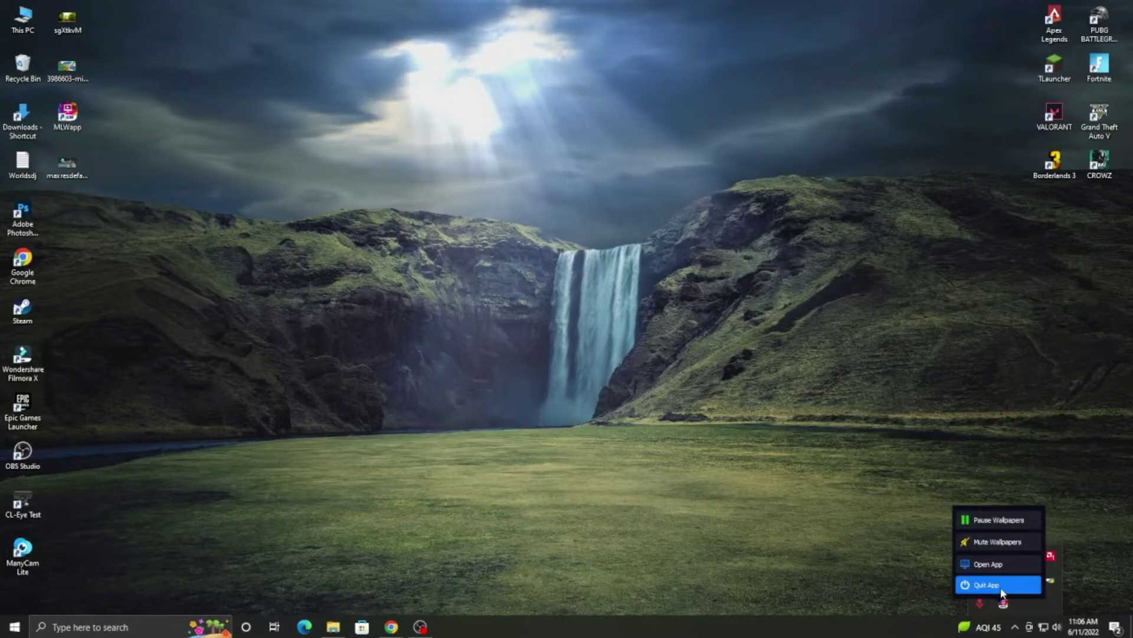
click(1001, 589)
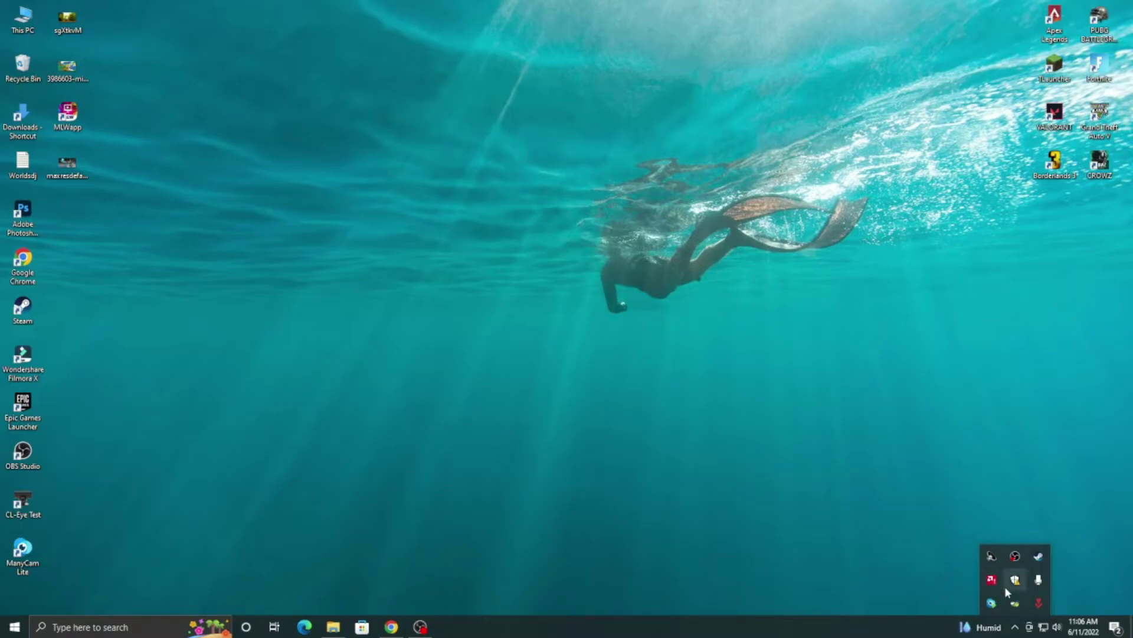
click(1015, 627)
click(1015, 627)
- Relaunch MLWapp from the desktop and set the Fall - 23881 video as Monitor B's live wallpaper
double_click(64, 119)
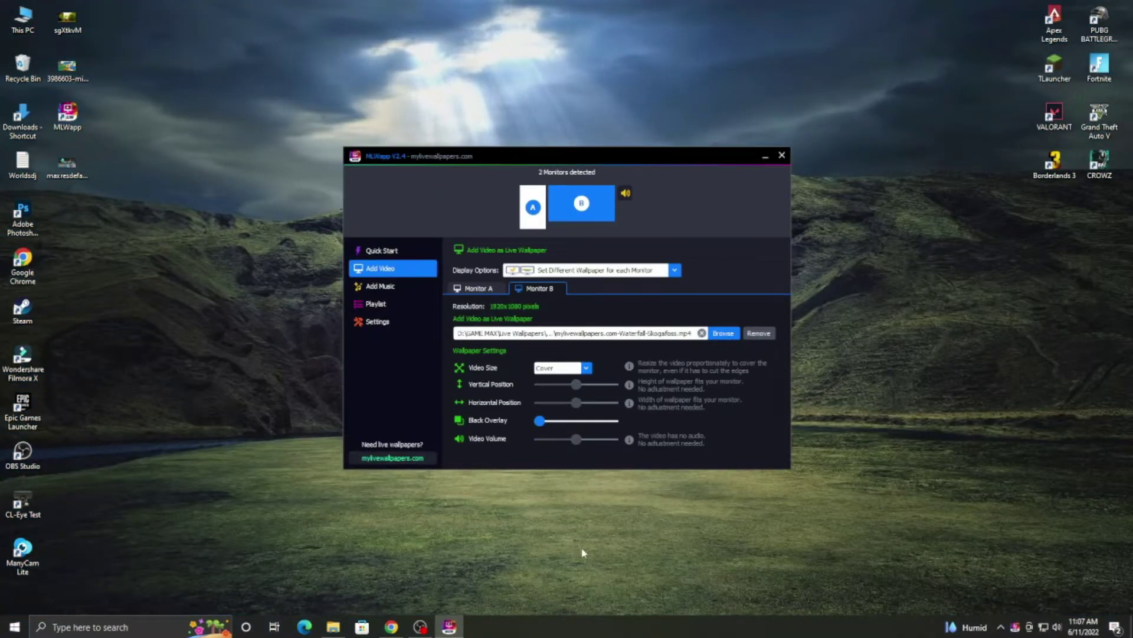
click(541, 222)
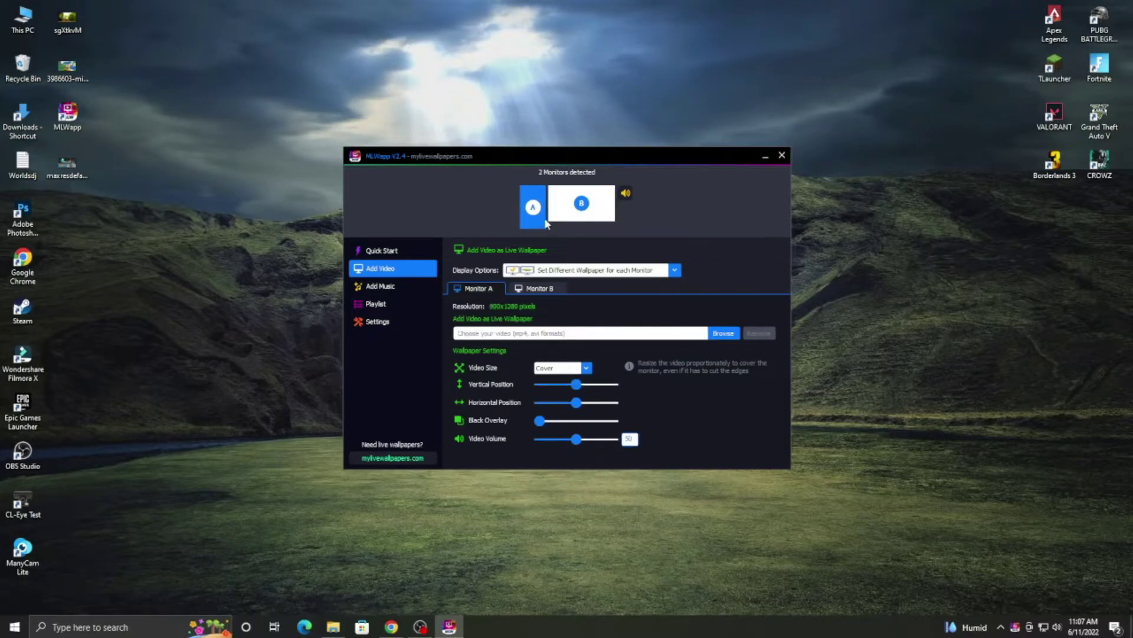
click(554, 210)
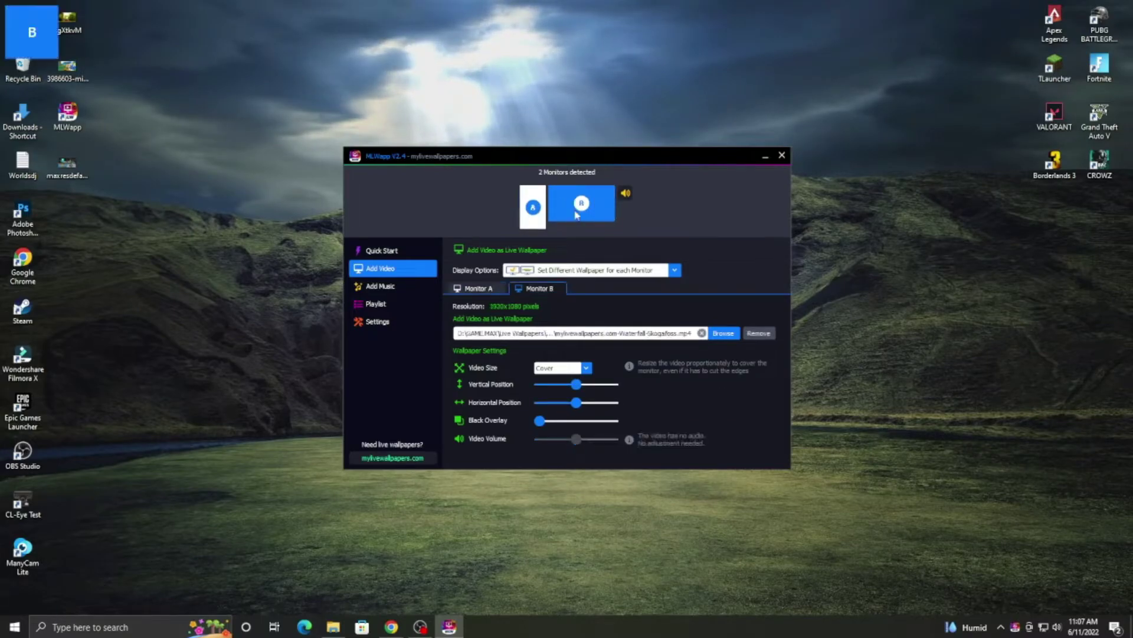
click(728, 334)
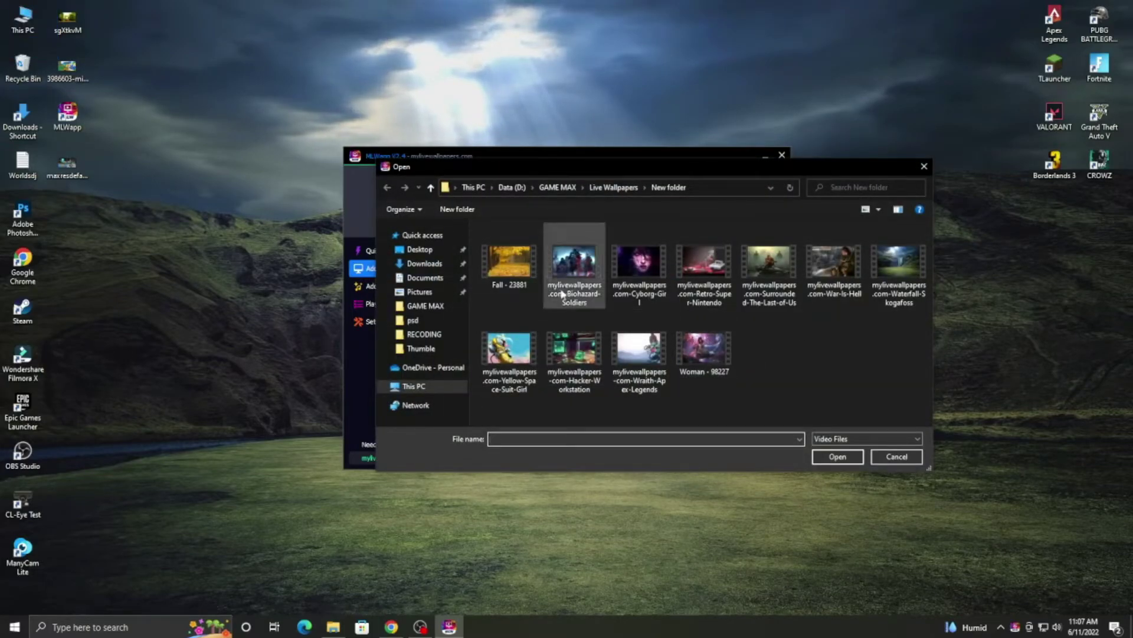
click(509, 263)
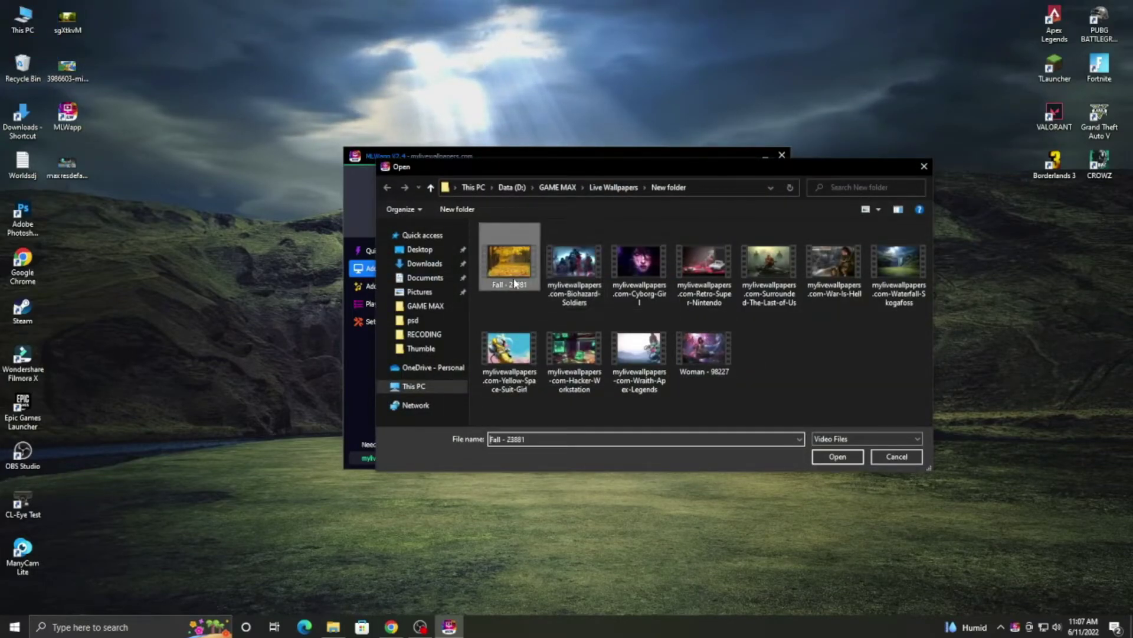
click(825, 456)
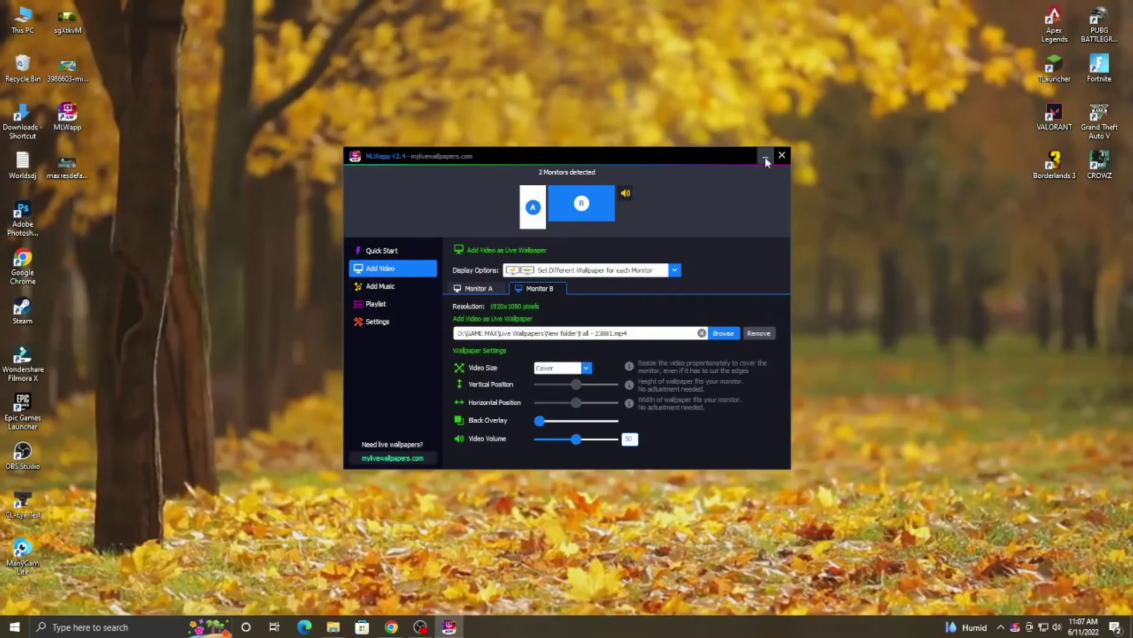
- Minimize the MLWapp window, switch to Chrome and open the MyLiveWallpapers.com home page
click(765, 157)
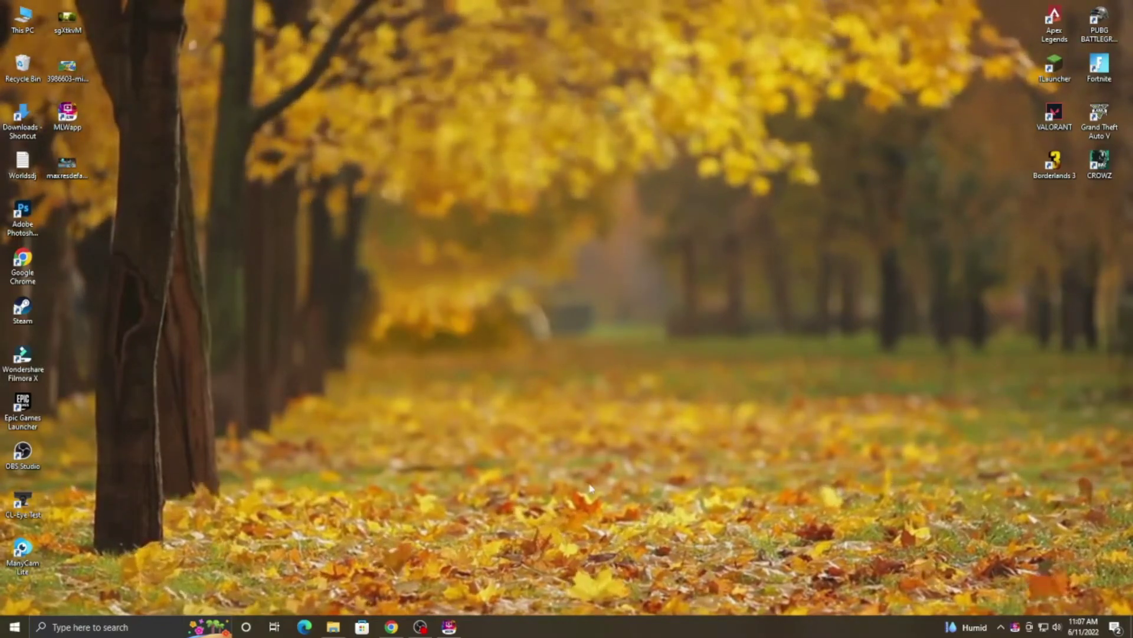
mouse_move(462, 634)
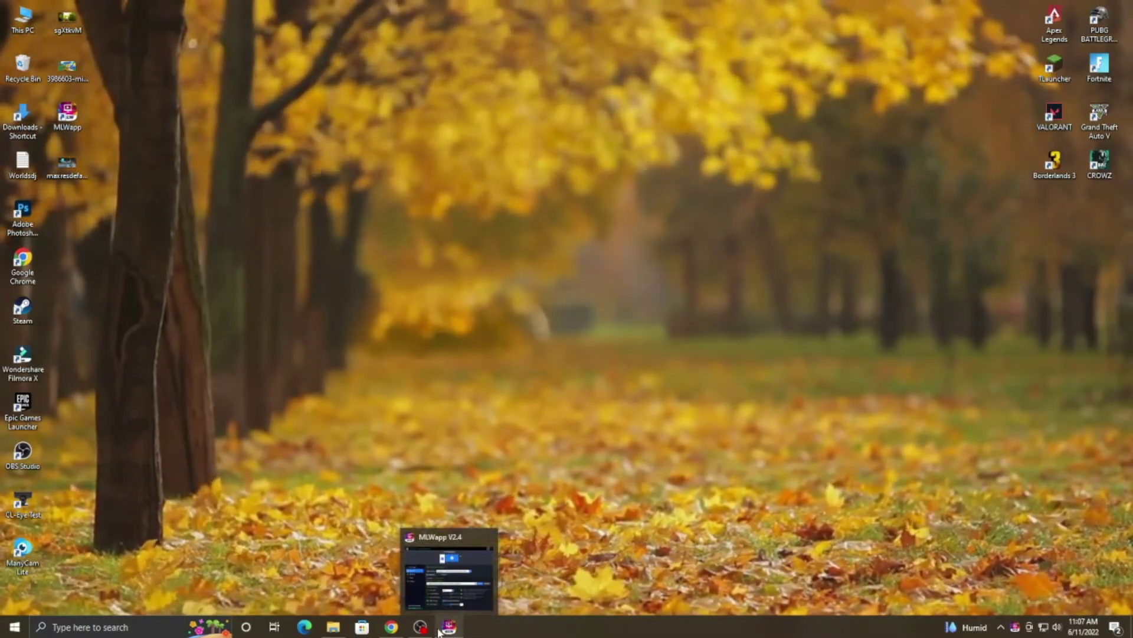
click(392, 627)
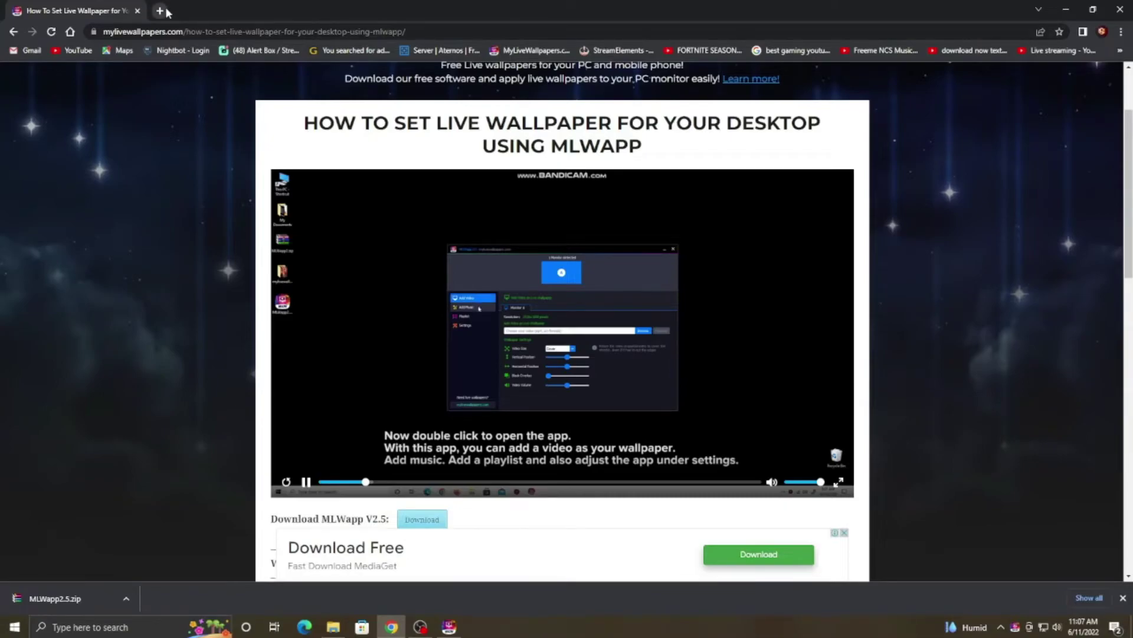
click(496, 51)
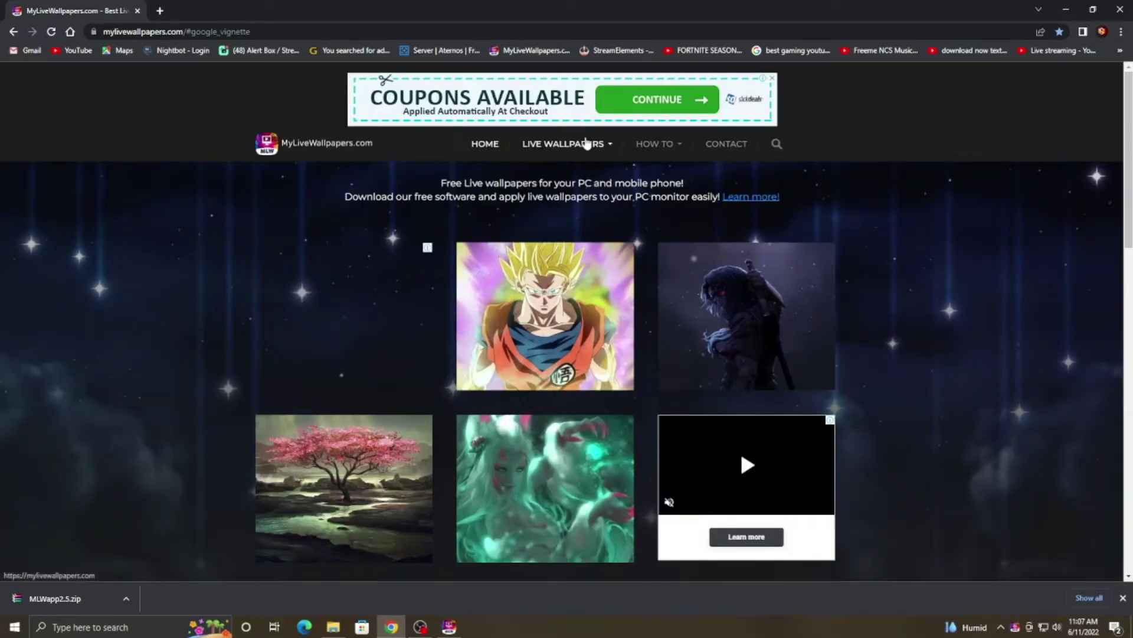
- Look through the live wallpaper categories and home page gallery, and open the page of The Chase live wallpaper
mouse_move(586, 143)
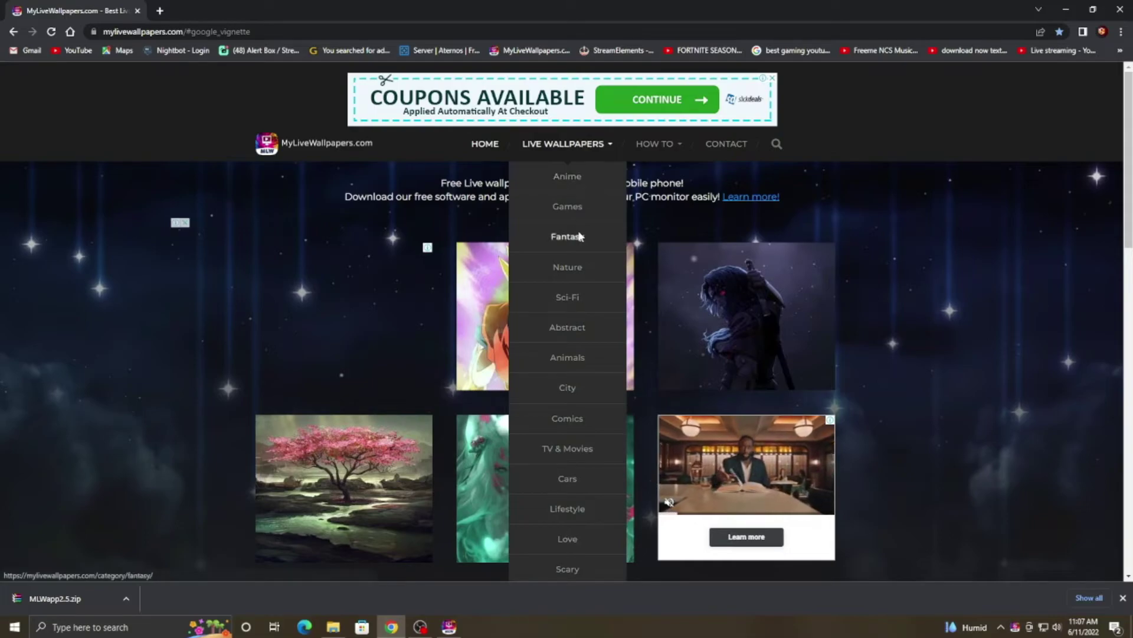
scroll(586, 364, down, 1)
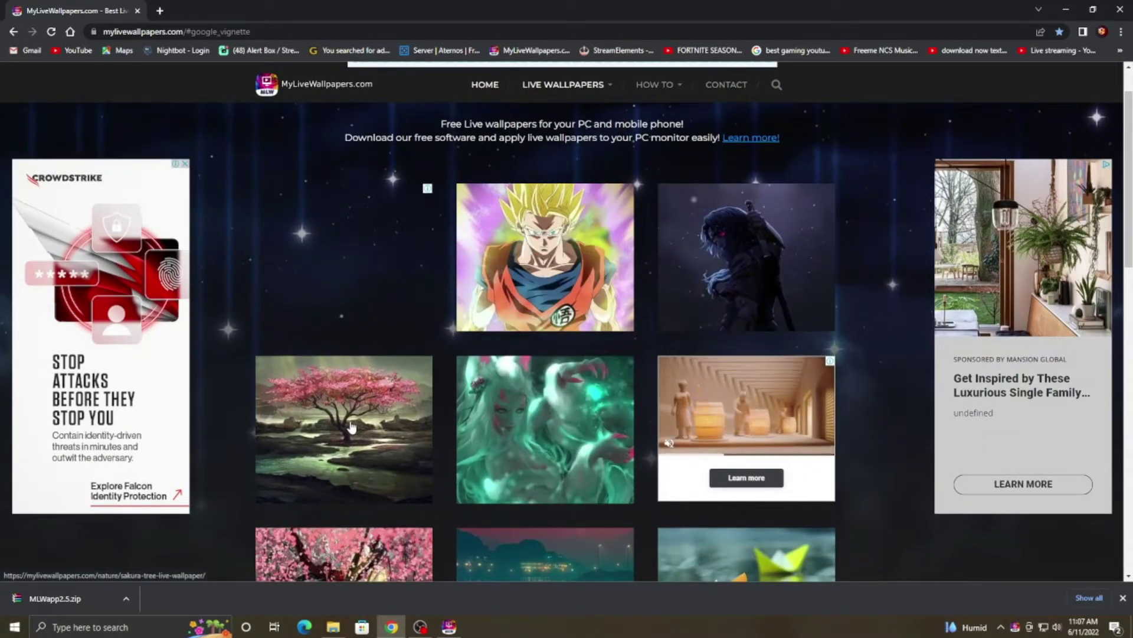
scroll(351, 425, down, 3)
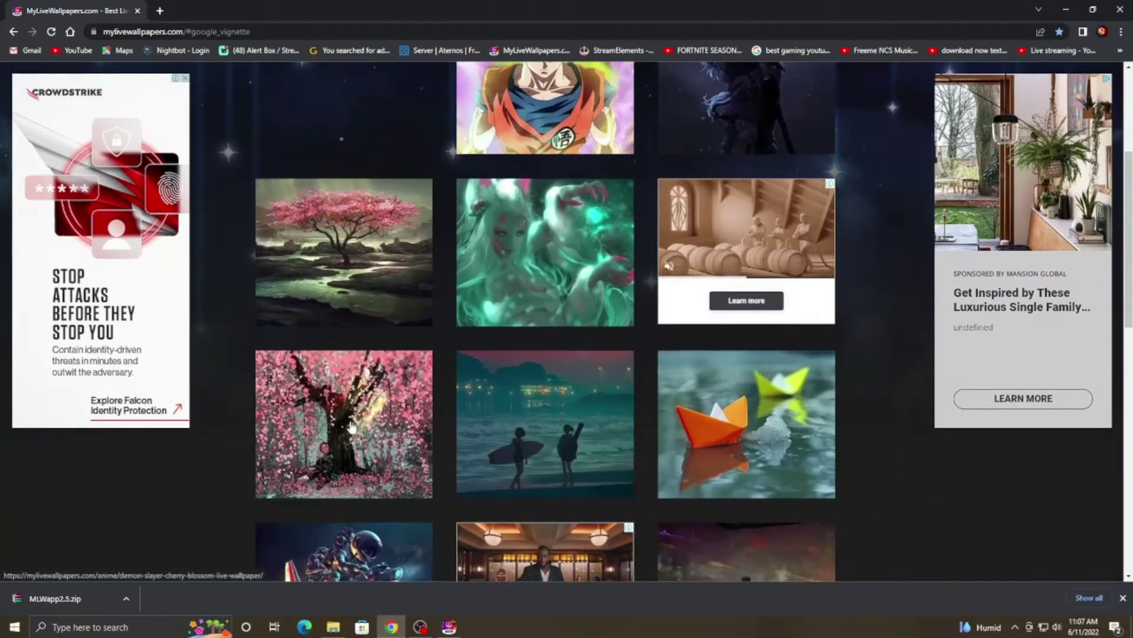
scroll(440, 424, down, 2)
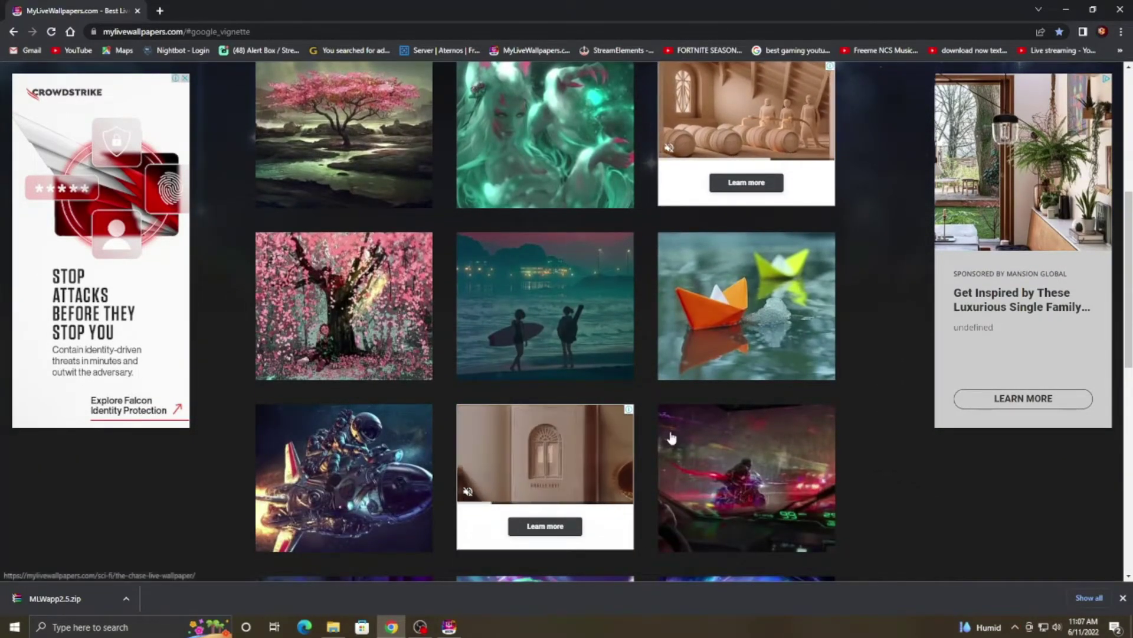
click(728, 483)
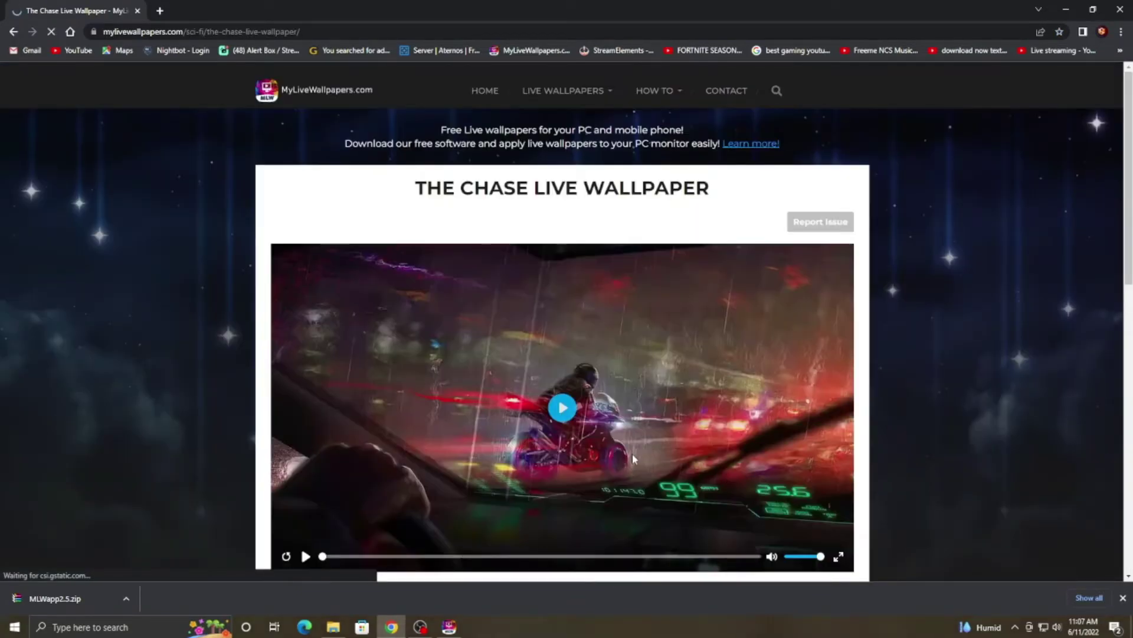
- Review The Chase wallpaper's preview and its desktop and mobile download options, and minimize the browser
scroll(632, 452, down, 2)
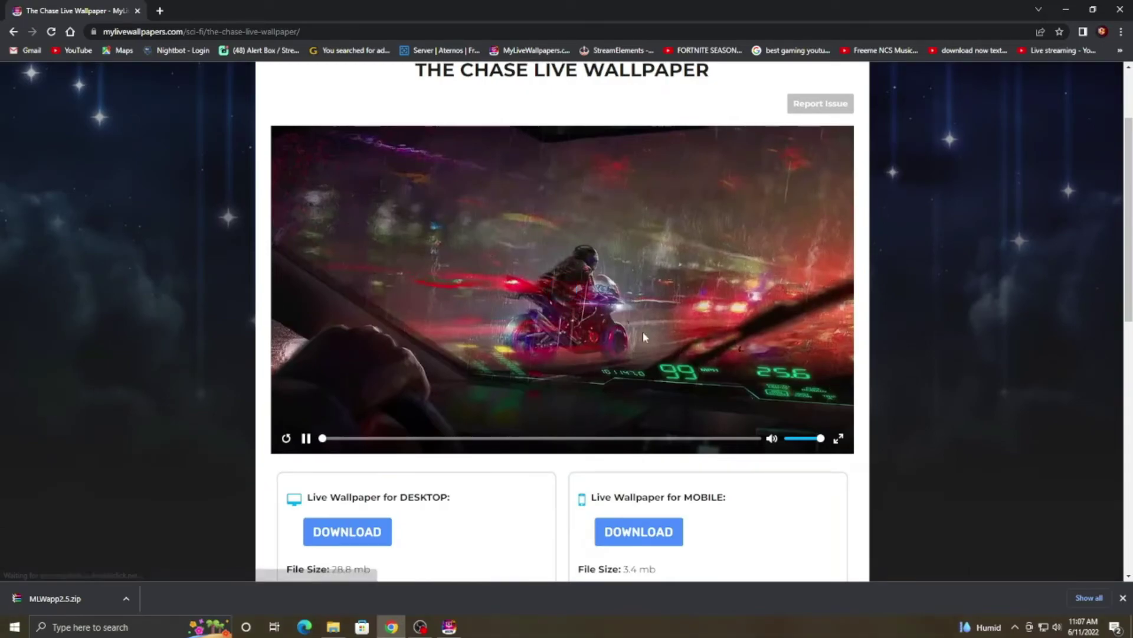
scroll(561, 391, down, 1)
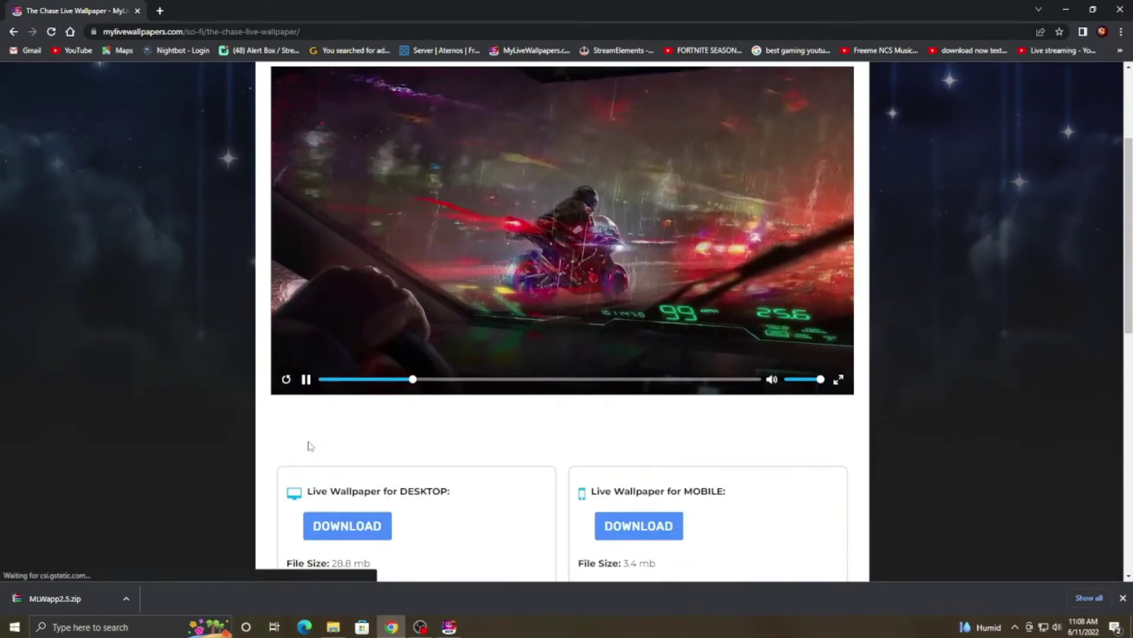
scroll(424, 482, down, 1)
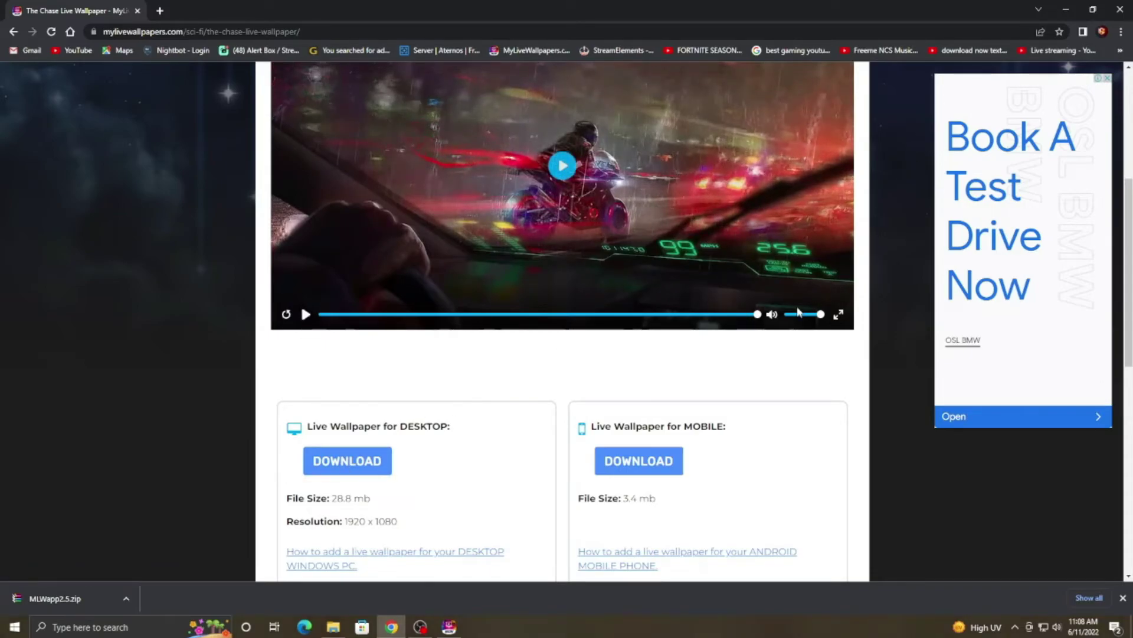
scroll(968, 80, up, 3)
click(1068, 12)
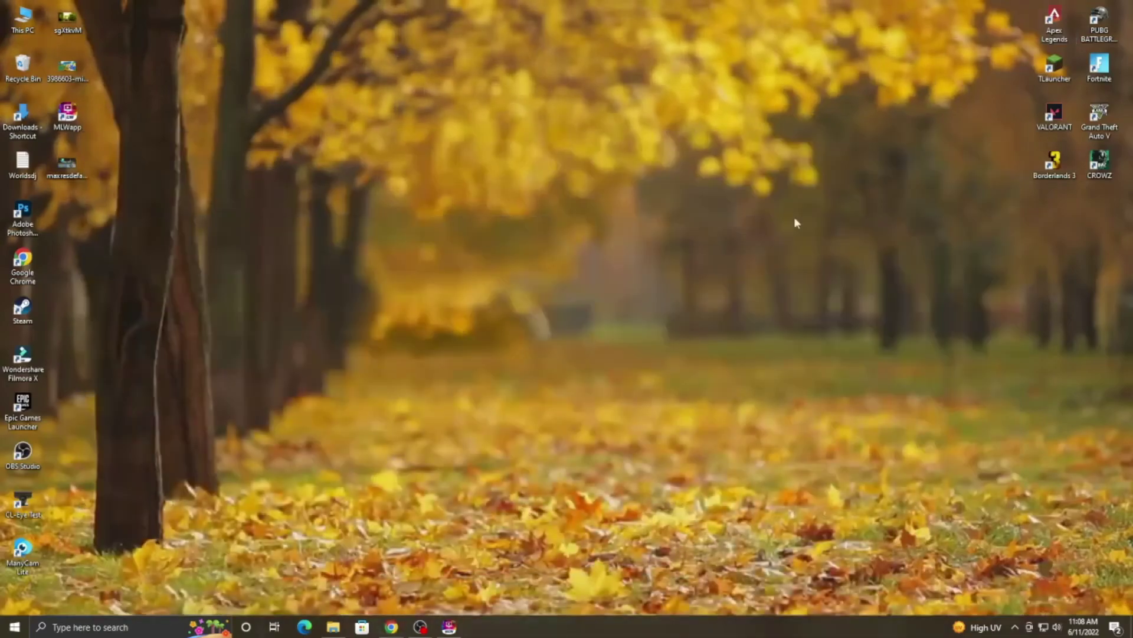